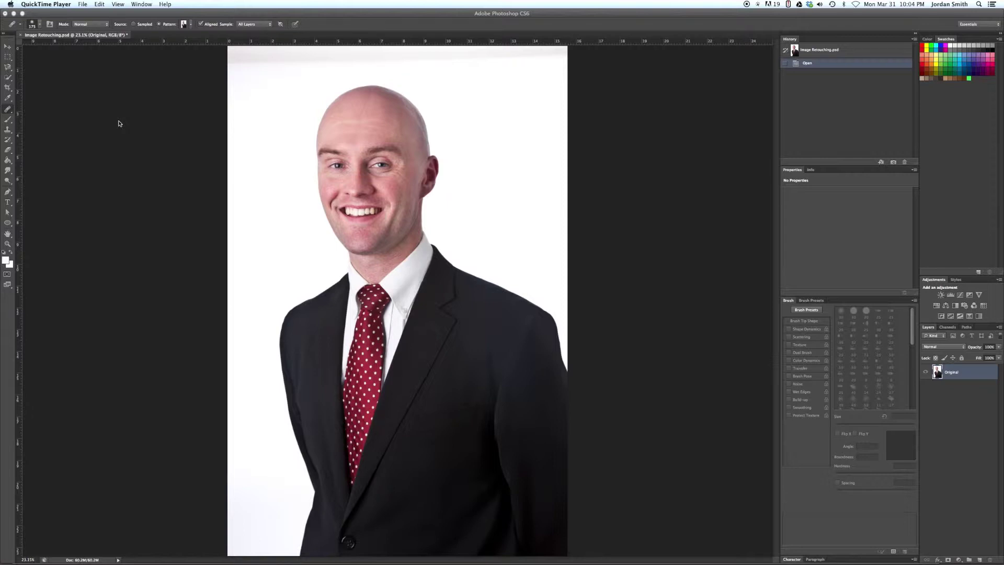
- Examine the man's teeth and lower face closely at 100% magnification
{"action": "left_click", "coordinate": [330, 224]}
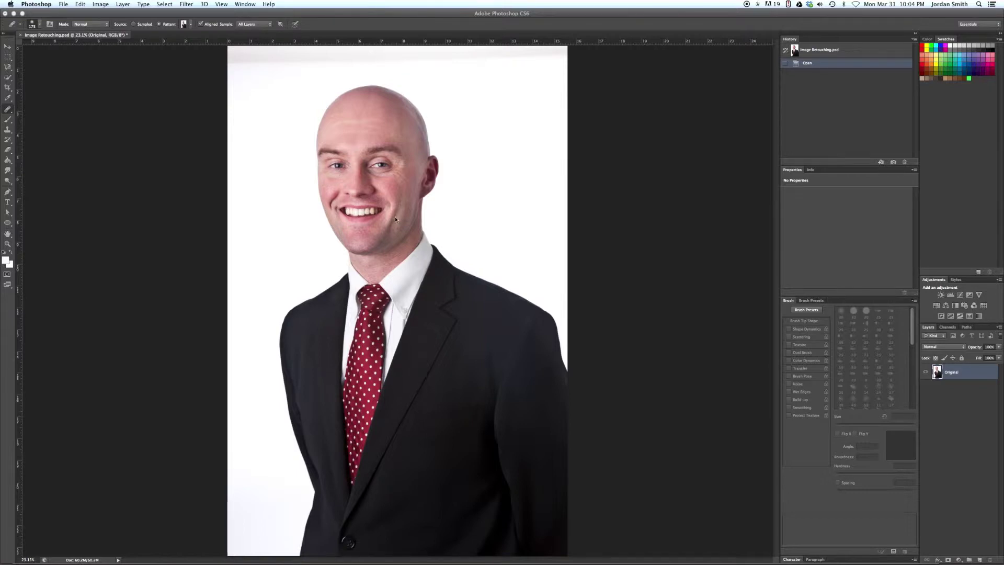
{"action": "key", "text": "super+equal"}
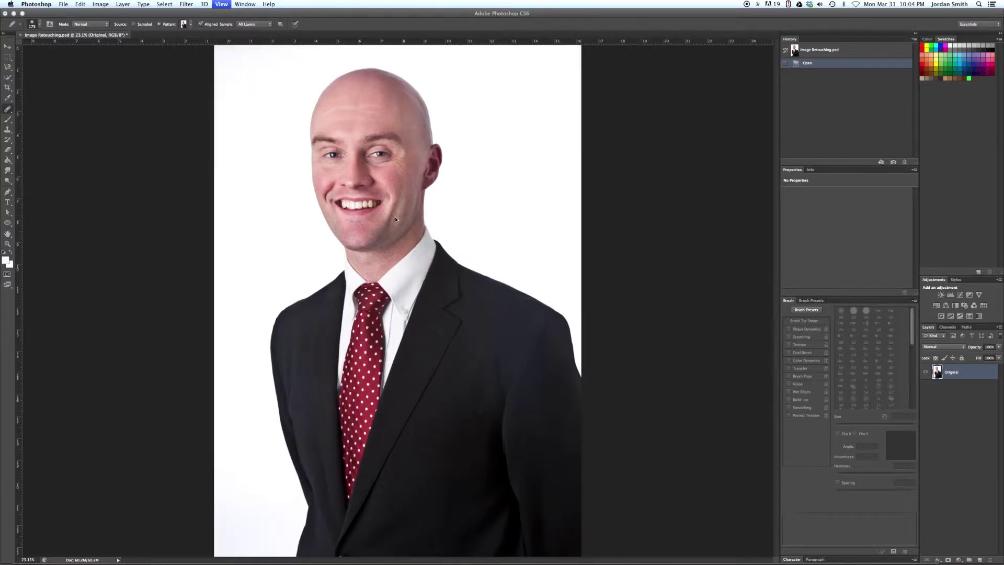
{"action": "key", "text": "super+equal"}
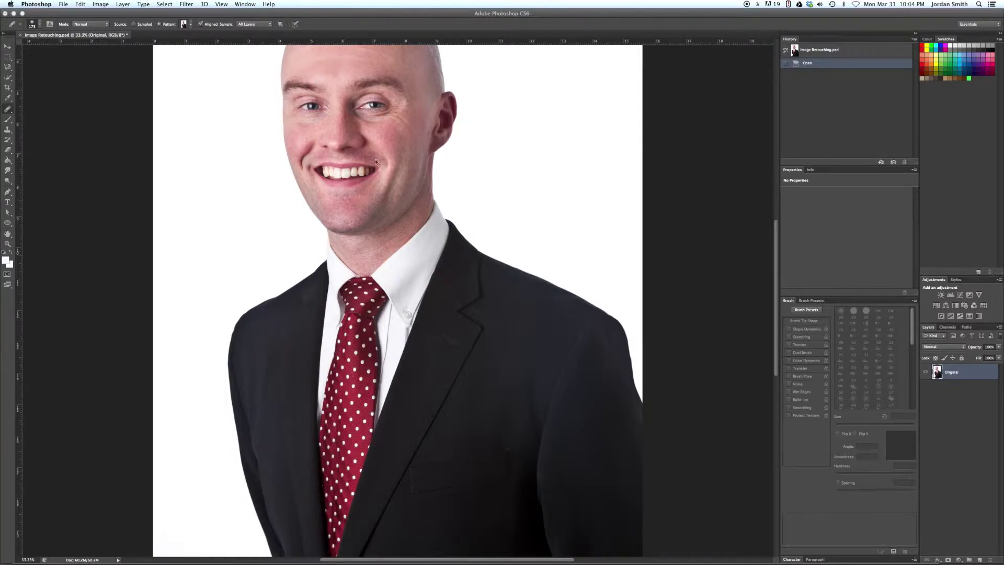
{"action": "key", "text": "super+equal"}
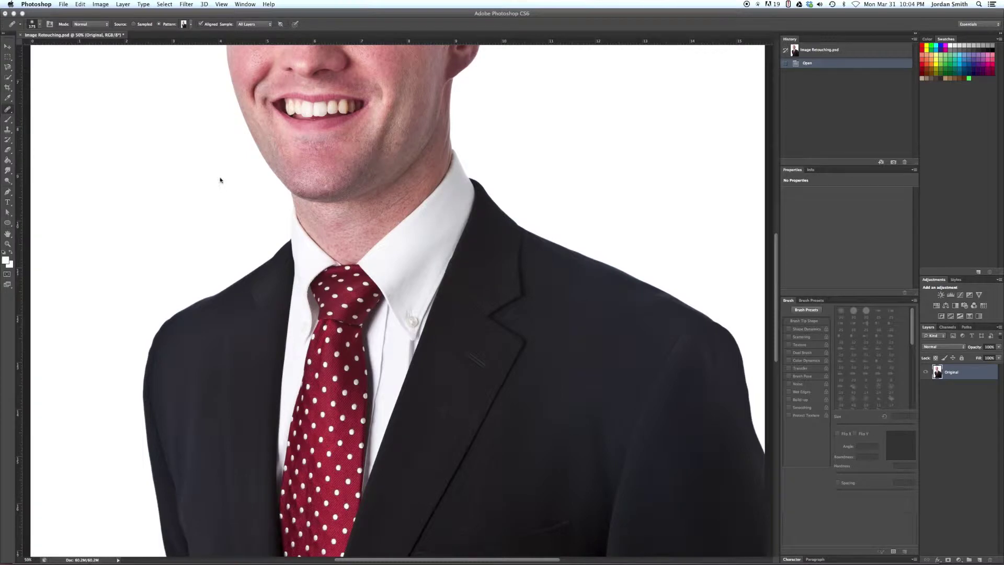
{"action": "scroll", "coordinate": [219, 176], "scroll_direction": "up", "scroll_amount": 4}
{"action": "key", "text": "super+equal"}
{"action": "key", "text": "super+equal"}
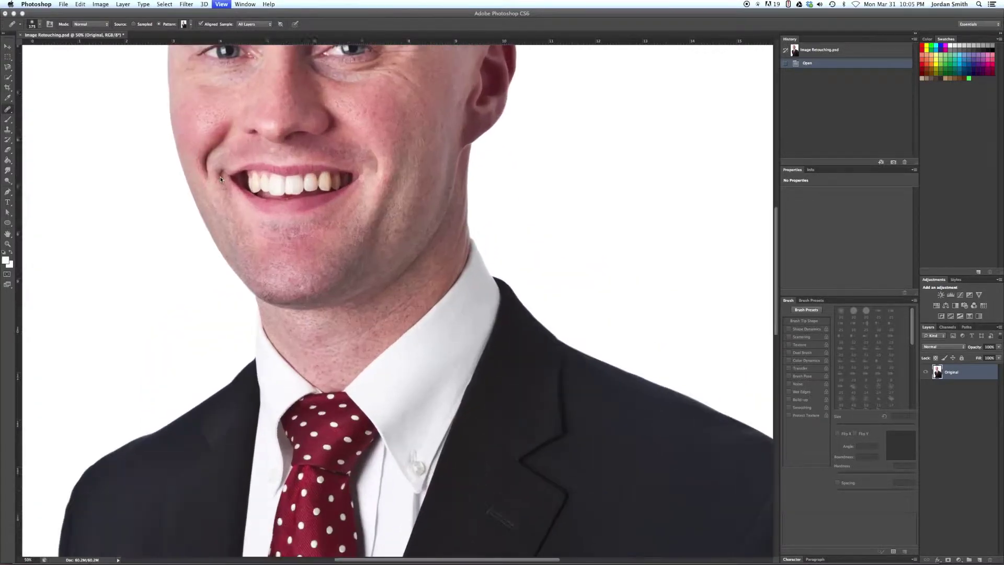
{"action": "scroll", "coordinate": [220, 179], "scroll_direction": "up", "scroll_amount": 3}
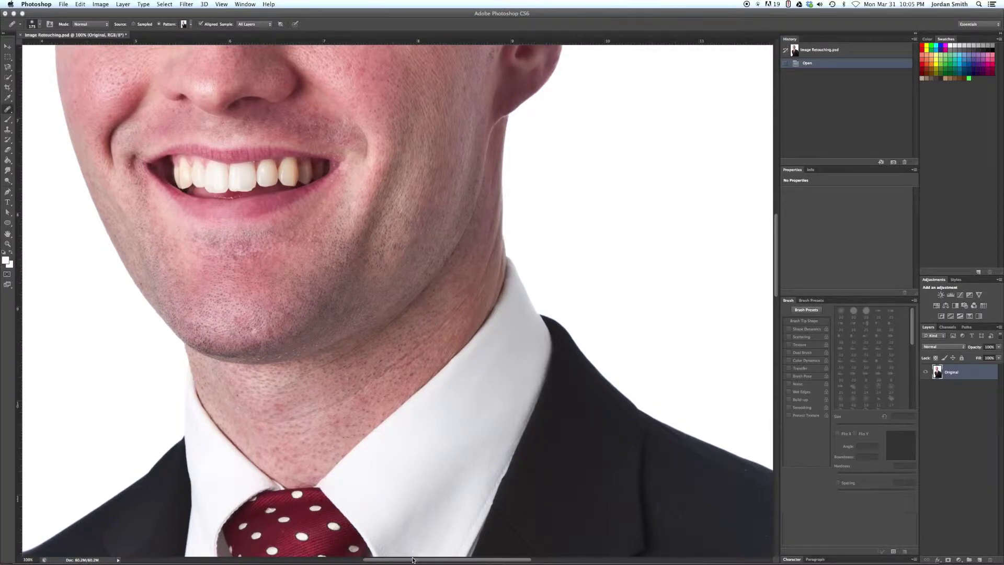
{"action": "left_click", "coordinate": [7, 68]}
{"action": "left_click", "coordinate": [7, 68]}
{"action": "left_click", "coordinate": [8, 69]}
{"action": "left_click", "coordinate": [8, 68]}
{"action": "left_click", "coordinate": [8, 68]}
{"action": "left_click", "coordinate": [8, 68]}
{"action": "left_click", "coordinate": [8, 68]}
- Switch to InDesign, cancel closing the untitled mushroom document, and save it as On Mushrooms
{"action": "key", "text": "super+Tab"}
{"action": "key", "text": "super+Tab"}
{"action": "key", "text": "super+Tab"}
{"action": "key", "text": "super+Tab"}
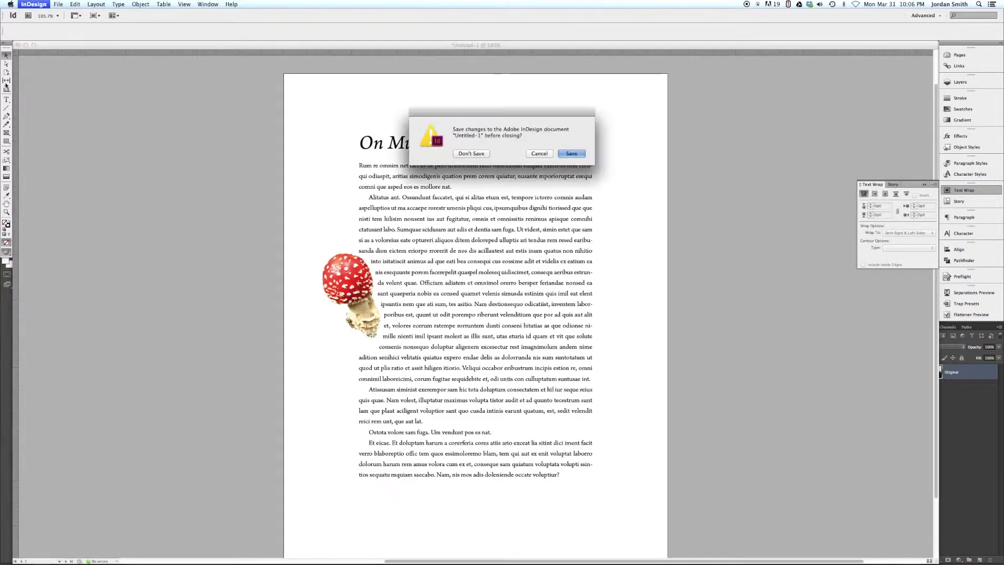
{"action": "key", "text": "Escape"}
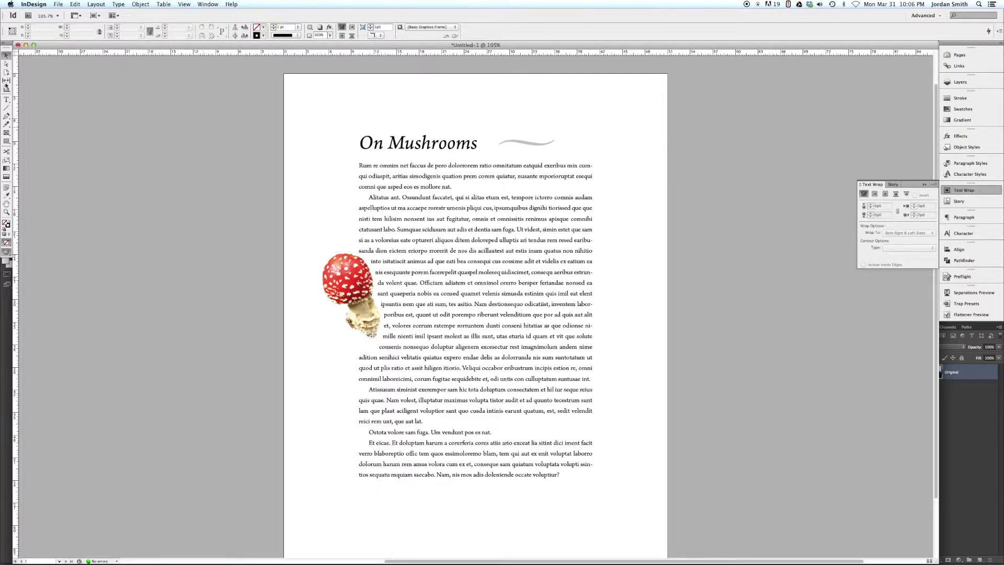
{"action": "key", "text": "super+s"}
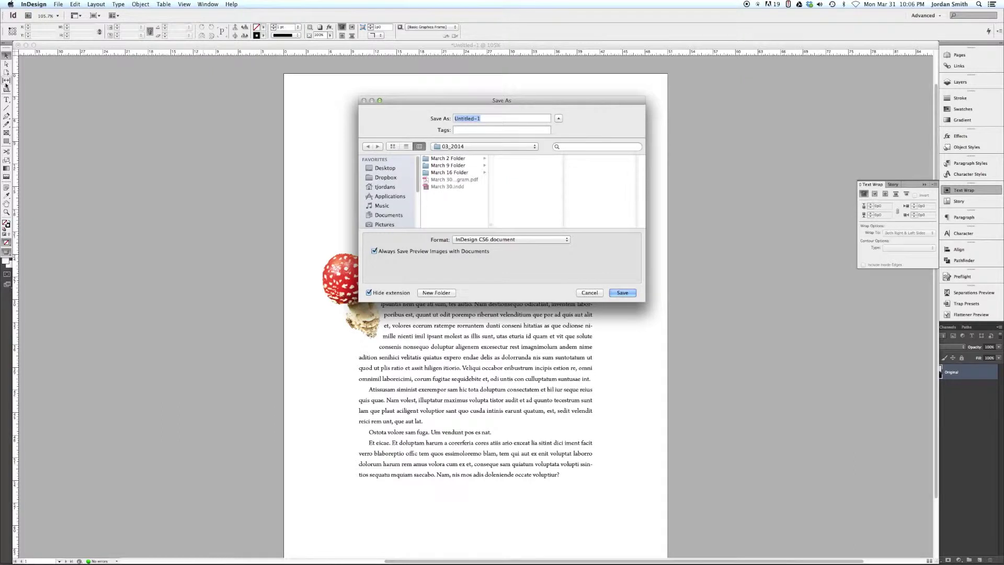
{"action": "type", "text": "On Mushrooms"}
{"action": "key", "text": "Return"}
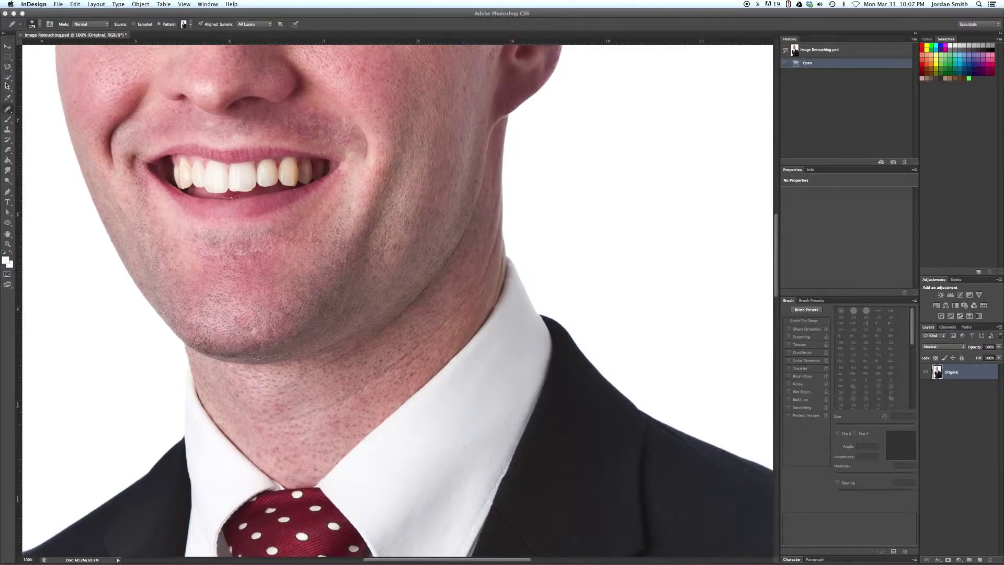
- Return to Photoshop and activate the standard Lasso tool
{"action": "left_click", "coordinate": [8, 48]}
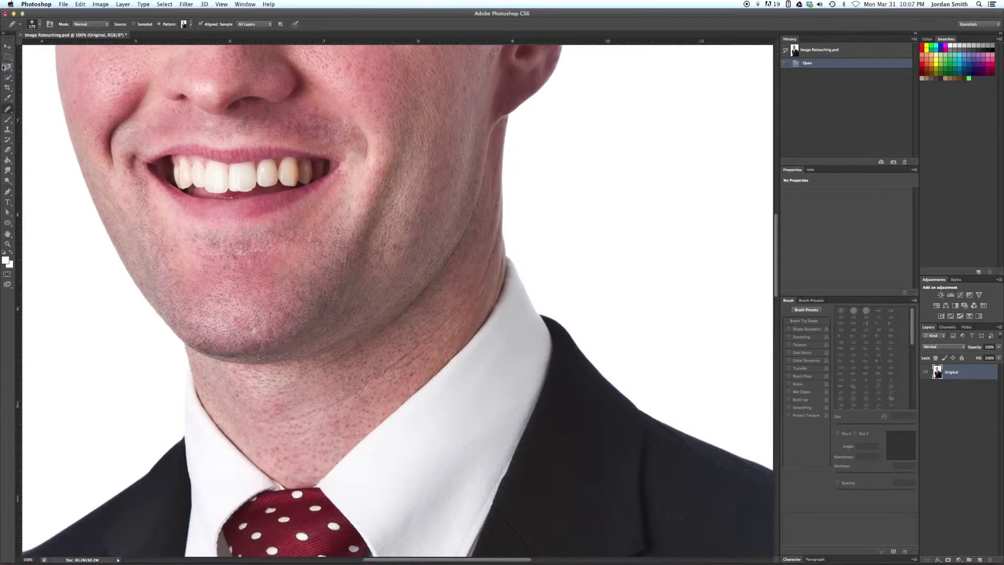
{"action": "left_click", "coordinate": [8, 67]}
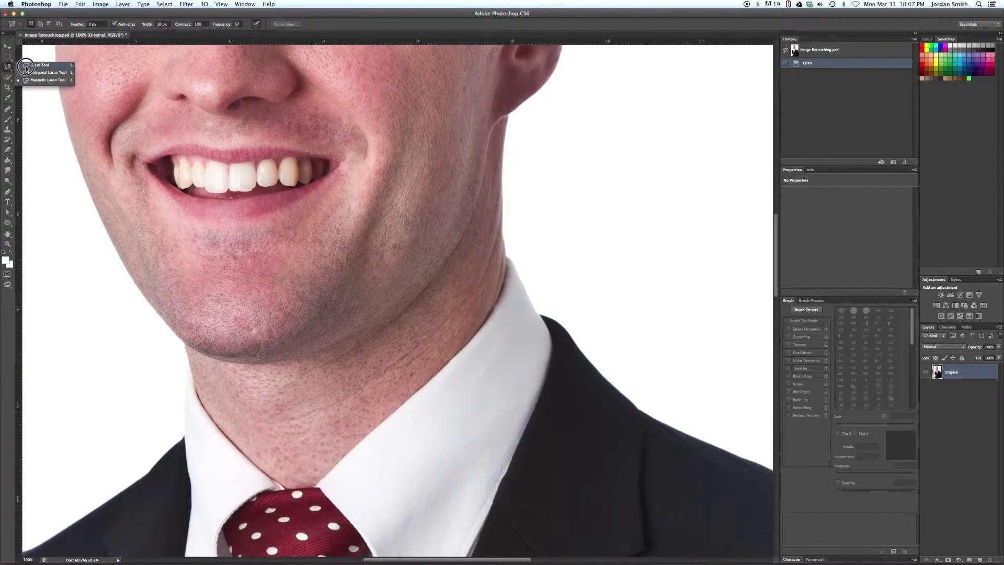
{"action": "left_click", "coordinate": [26, 67]}
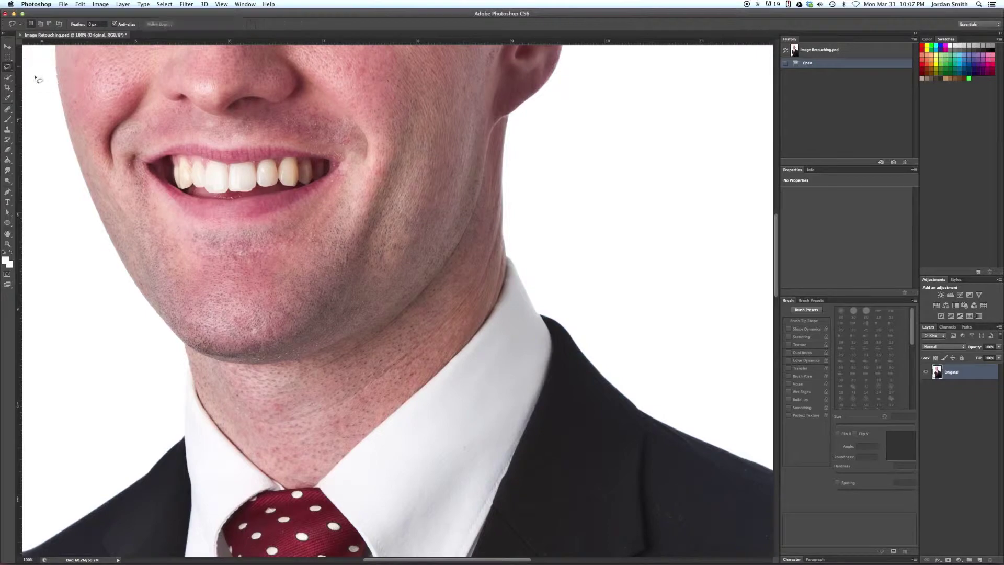
{"action": "left_click", "coordinate": [174, 172]}
{"action": "mouse_move", "coordinate": [174, 172]}
{"action": "left_mouse_down"}
{"action": "mouse_move", "coordinate": [186, 169]}
{"action": "mouse_move", "coordinate": [24, 59]}
{"action": "left_mouse_up"}
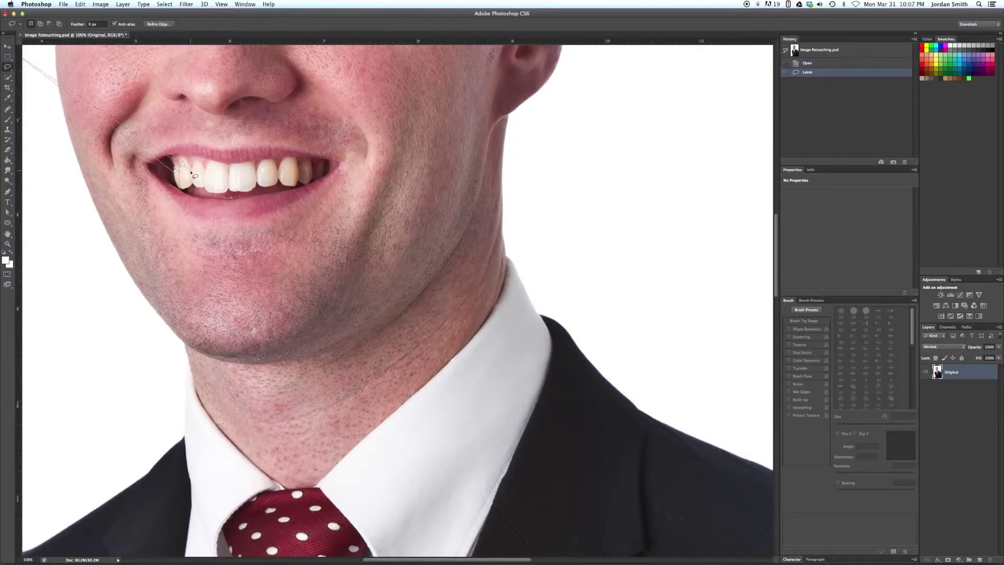
{"action": "key", "text": "super+d"}
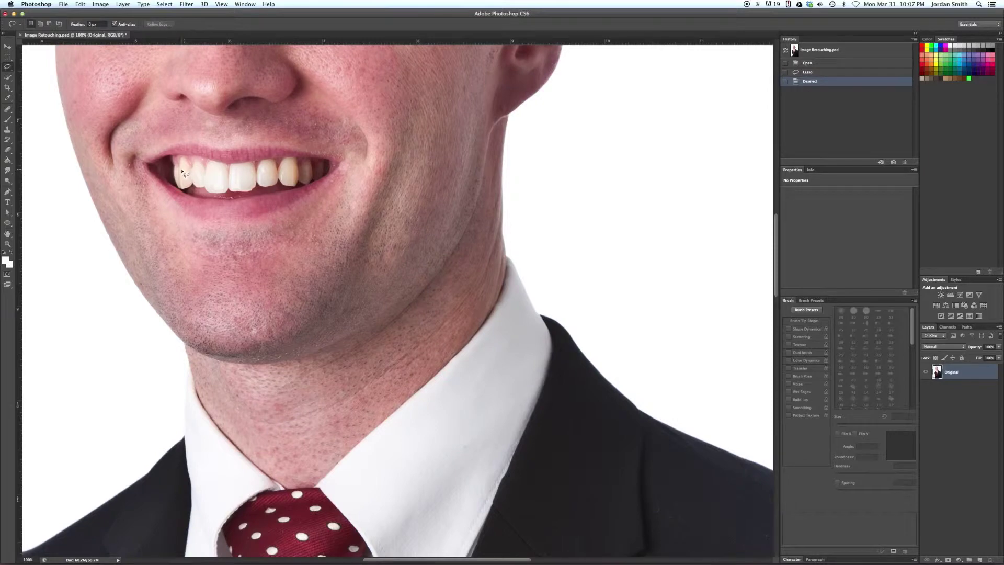
- Trace a freehand lasso selection around the man's upper teeth
{"action": "left_click_drag", "start_coordinate": [175, 172], "coordinate": [180, 170]}
{"action": "left_click_drag", "start_coordinate": [188, 170], "coordinate": [195, 167]}
{"action": "mouse_move", "coordinate": [199, 166]}
{"action": "left_mouse_down"}
{"action": "mouse_move", "coordinate": [227, 176]}
{"action": "mouse_move", "coordinate": [234, 164]}
{"action": "mouse_move", "coordinate": [253, 175]}
{"action": "mouse_move", "coordinate": [265, 162]}
{"action": "mouse_move", "coordinate": [276, 174]}
{"action": "mouse_move", "coordinate": [290, 161]}
{"action": "mouse_move", "coordinate": [297, 172]}
{"action": "mouse_move", "coordinate": [320, 167]}
{"action": "mouse_move", "coordinate": [308, 181]}
{"action": "mouse_move", "coordinate": [175, 172]}
{"action": "left_mouse_up"}
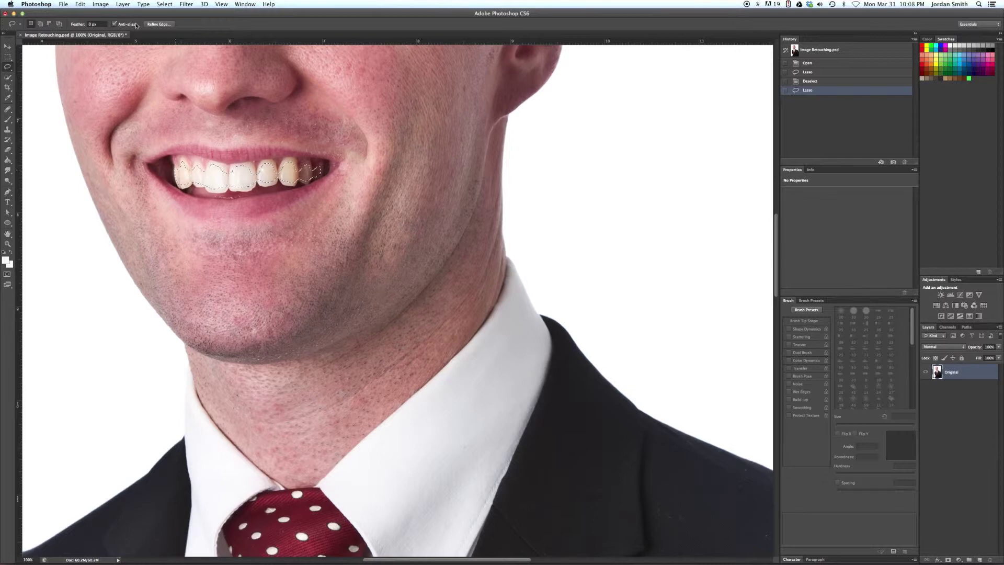
- Expand the teeth selection by 2 pixels
{"action": "left_click", "coordinate": [166, 4]}
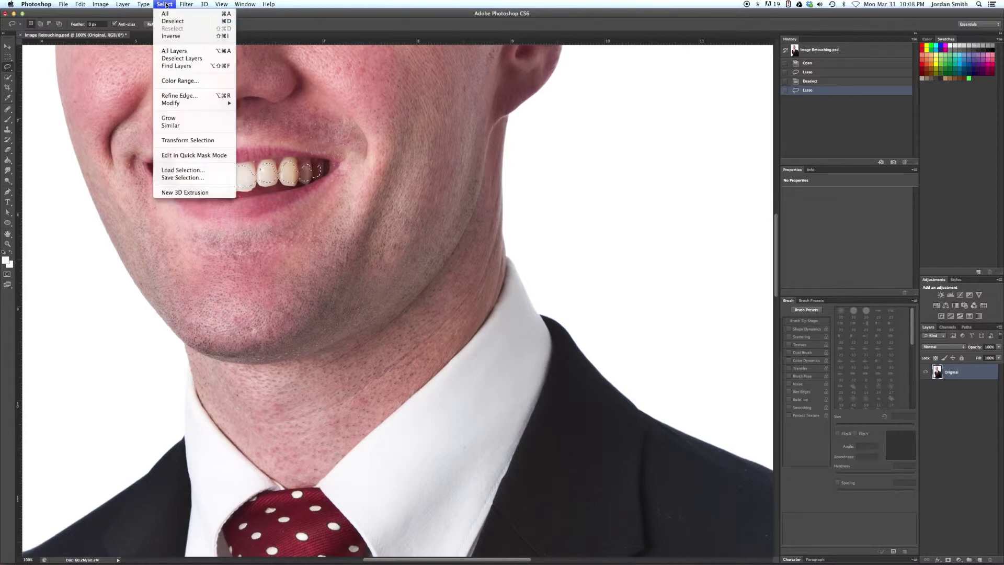
{"action": "mouse_move", "coordinate": [190, 103]}
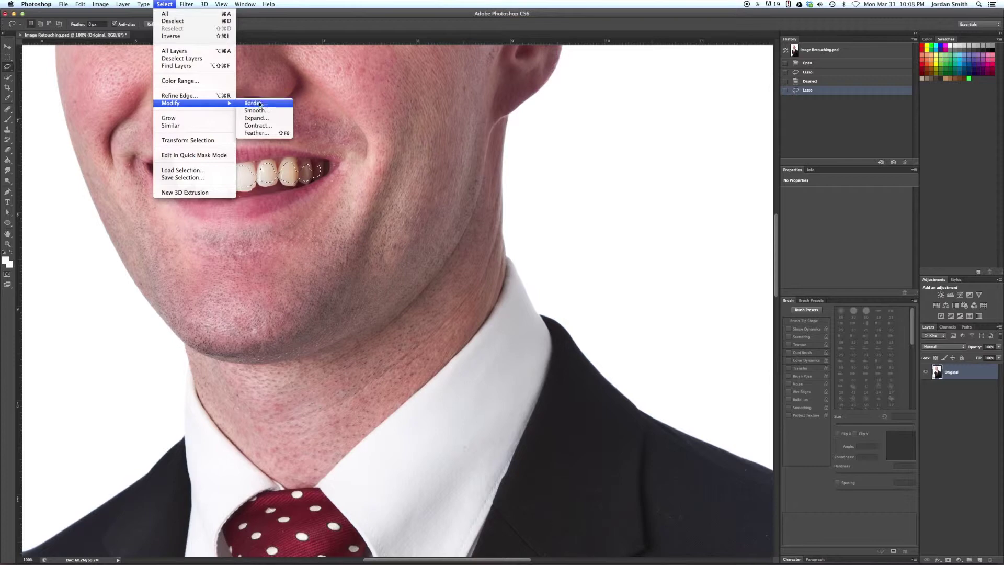
{"action": "left_click", "coordinate": [264, 118]}
{"action": "type", "text": "2"}
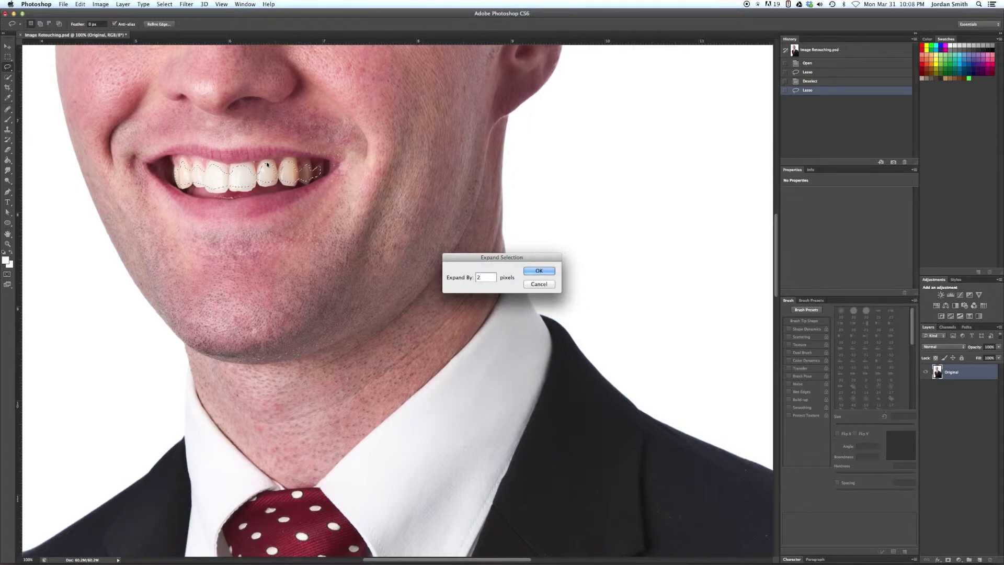
{"action": "left_click", "coordinate": [527, 272]}
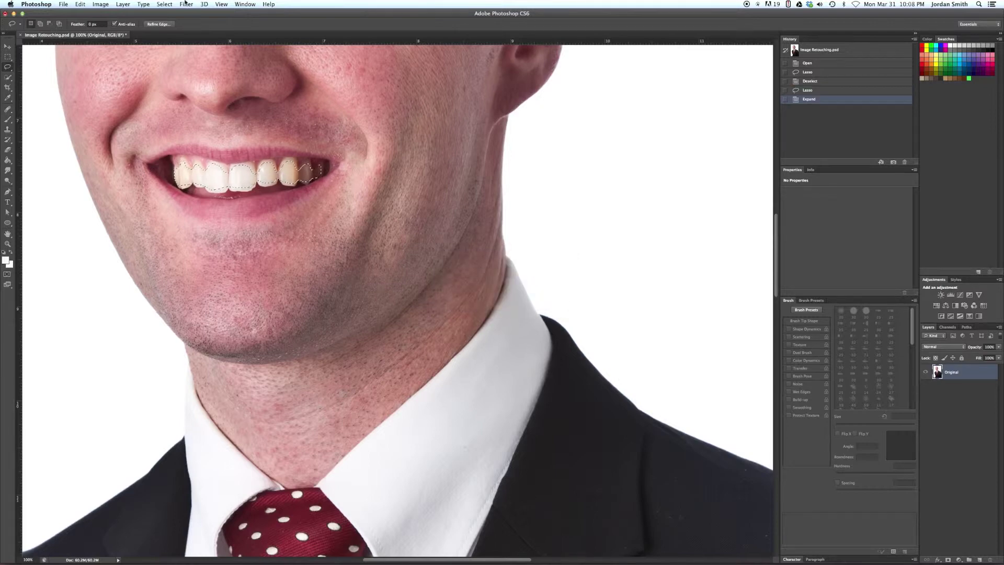
- Smooth the teeth selection with a sample radius of 4 pixels
{"action": "left_click", "coordinate": [156, 7]}
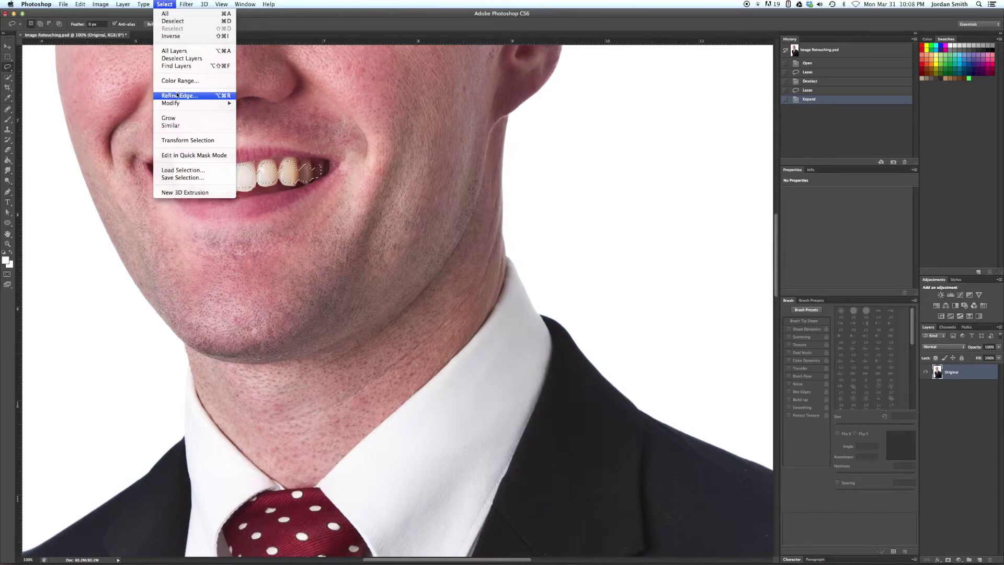
{"action": "mouse_move", "coordinate": [177, 103]}
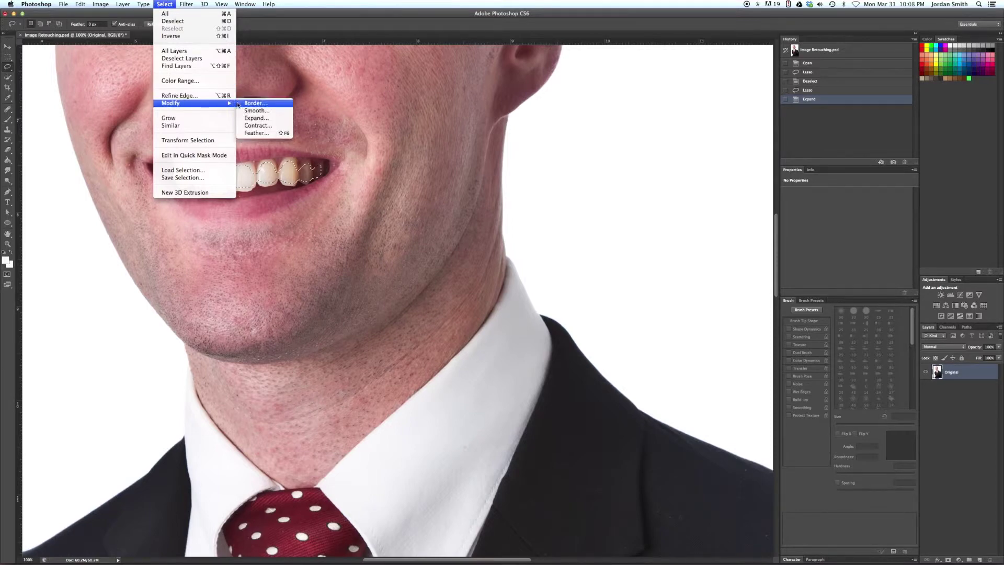
{"action": "left_click", "coordinate": [256, 111]}
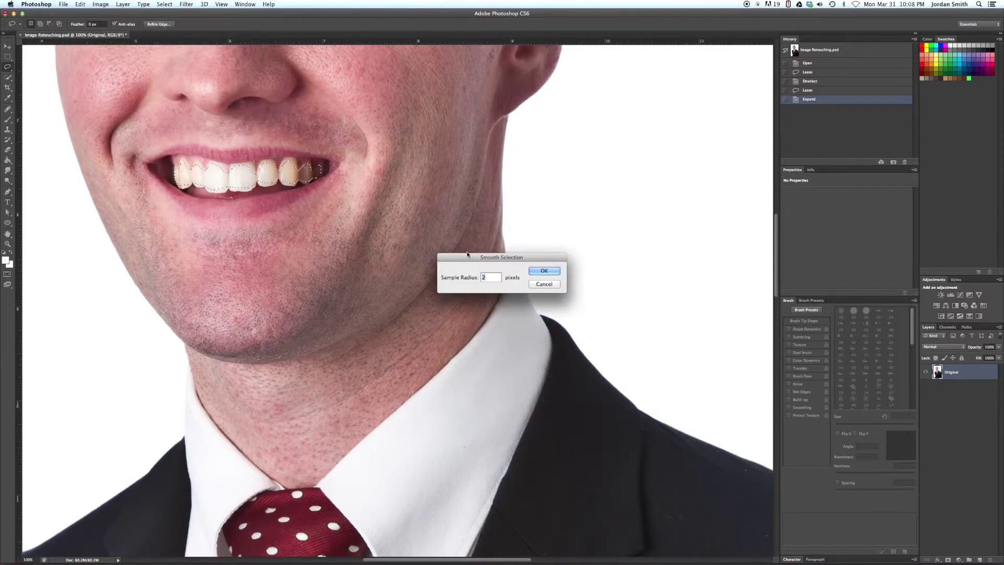
{"action": "type", "text": "4"}
{"action": "left_click", "coordinate": [543, 272]}
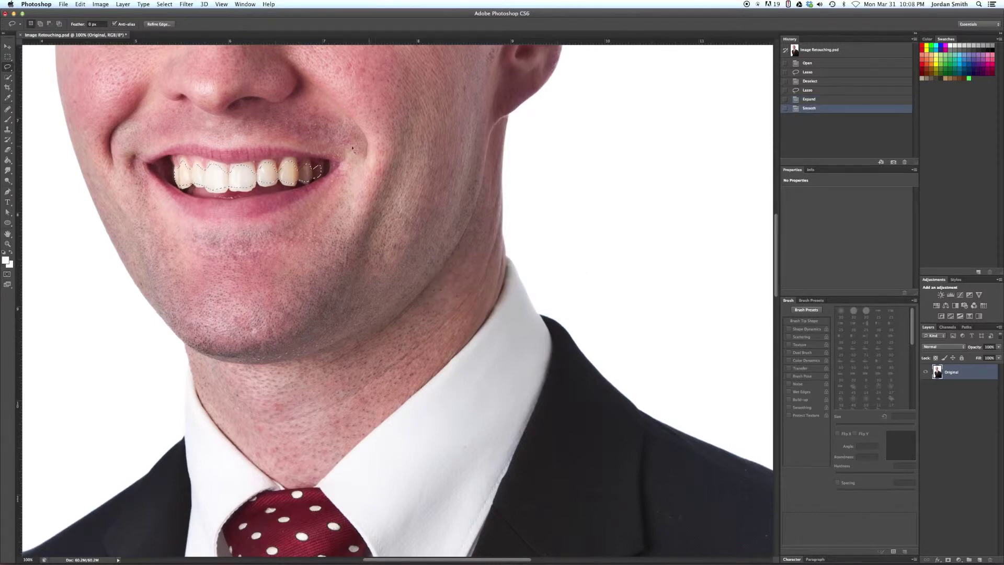
- Feather the teeth selection with a radius of 3 pixels
{"action": "left_click", "coordinate": [161, 4]}
{"action": "mouse_move", "coordinate": [184, 103]}
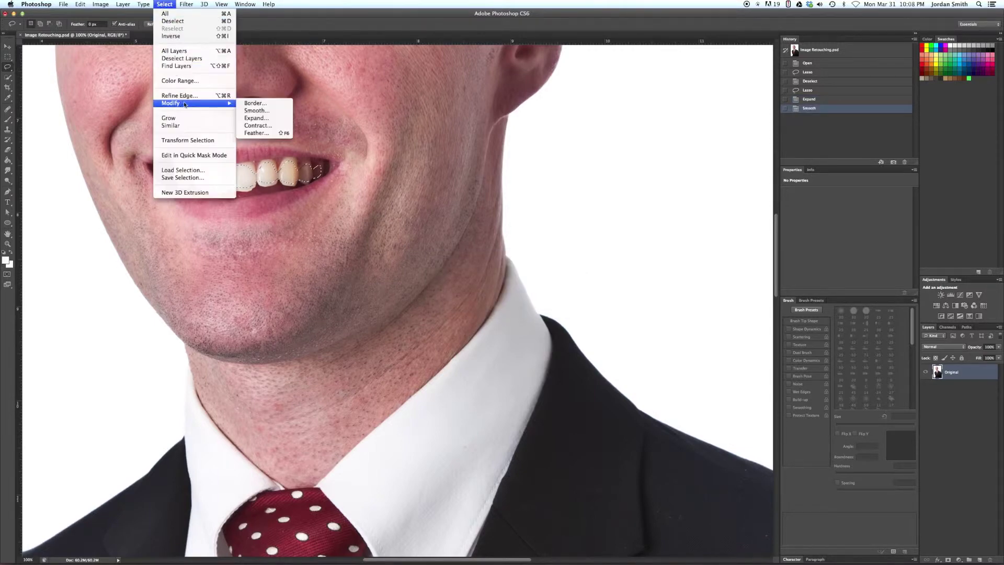
{"action": "left_click", "coordinate": [255, 133]}
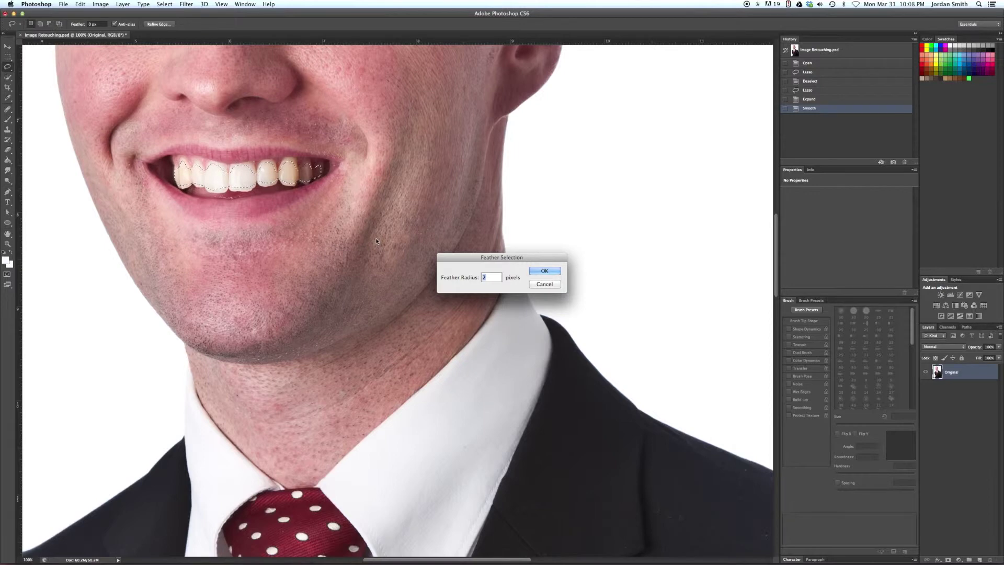
{"action": "type", "text": "4"}
{"action": "key", "text": "BackSpace"}
{"action": "type", "text": "3"}
{"action": "left_click", "coordinate": [543, 271]}
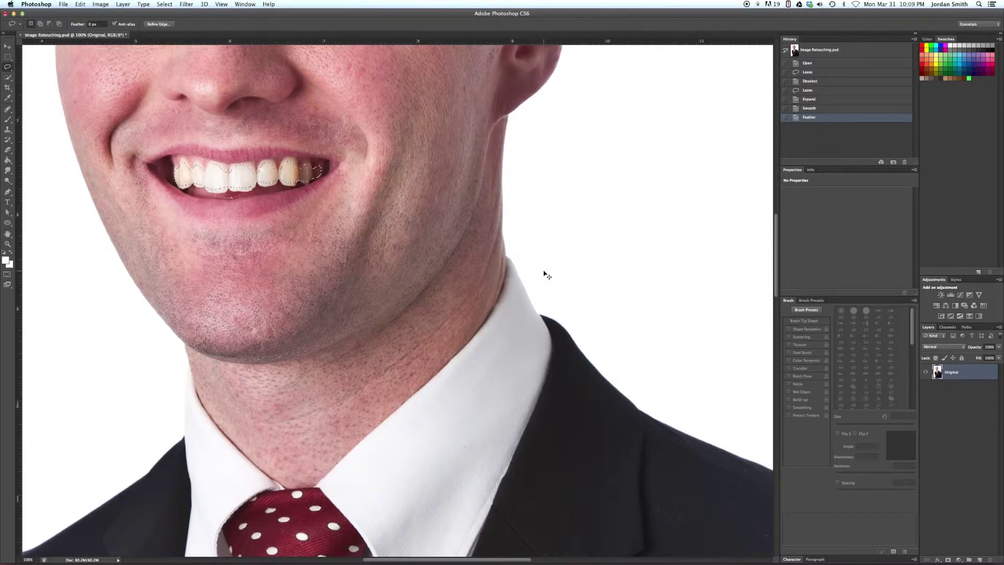
- Copy the selected teeth to a new layer and check them in isolation by temporarily hiding the Original layer
{"action": "key", "text": "ctrl+j"}
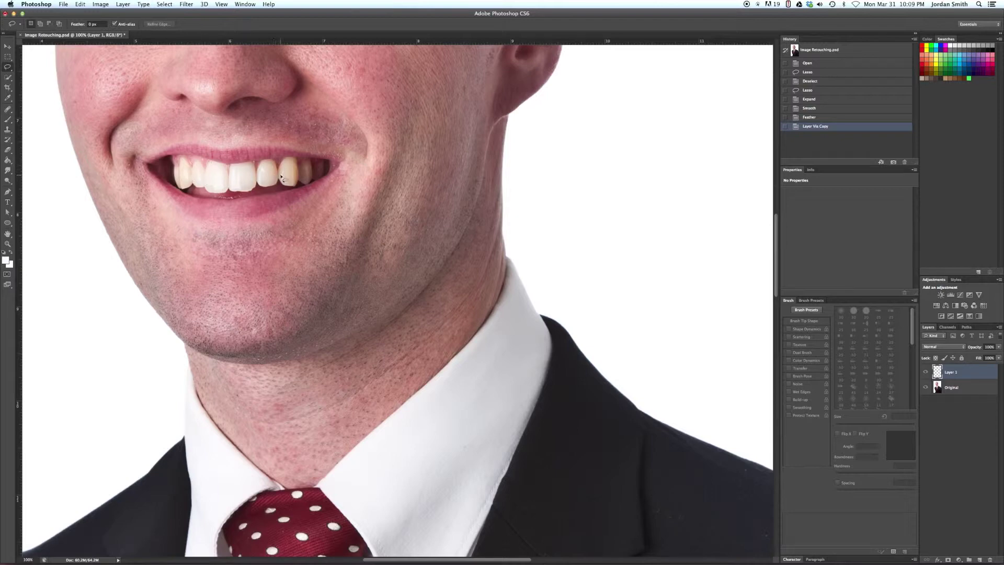
{"action": "left_click", "coordinate": [926, 387]}
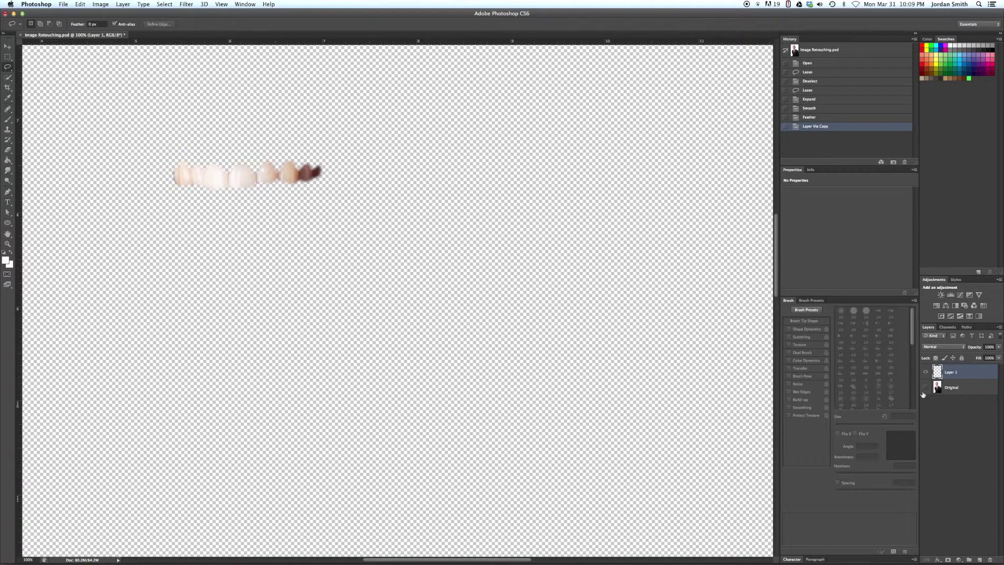
{"action": "left_click", "coordinate": [925, 387]}
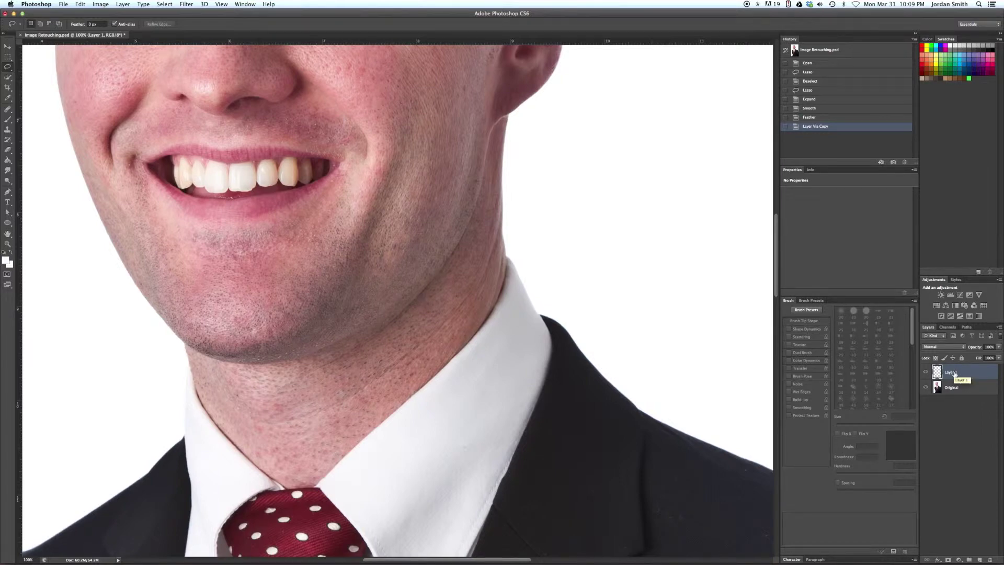
- Whiten the teeth on Layer 1 with a Hue/Saturation adjustment to the Yellows, using Saturation -100 and Lightness +67, and compare before and after
{"action": "left_click", "coordinate": [97, 5]}
{"action": "mouse_move", "coordinate": [97, 29]}
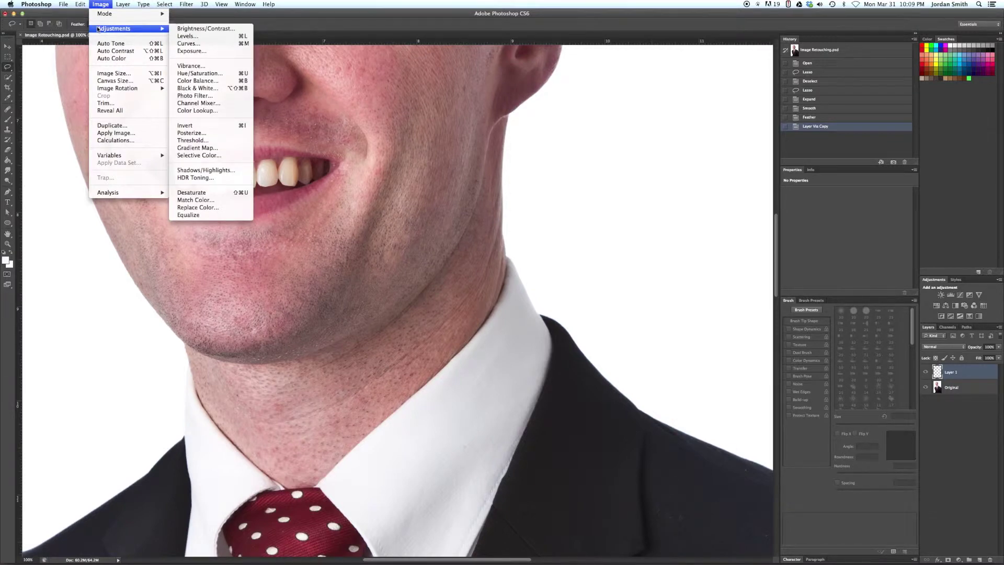
{"action": "left_click", "coordinate": [207, 76]}
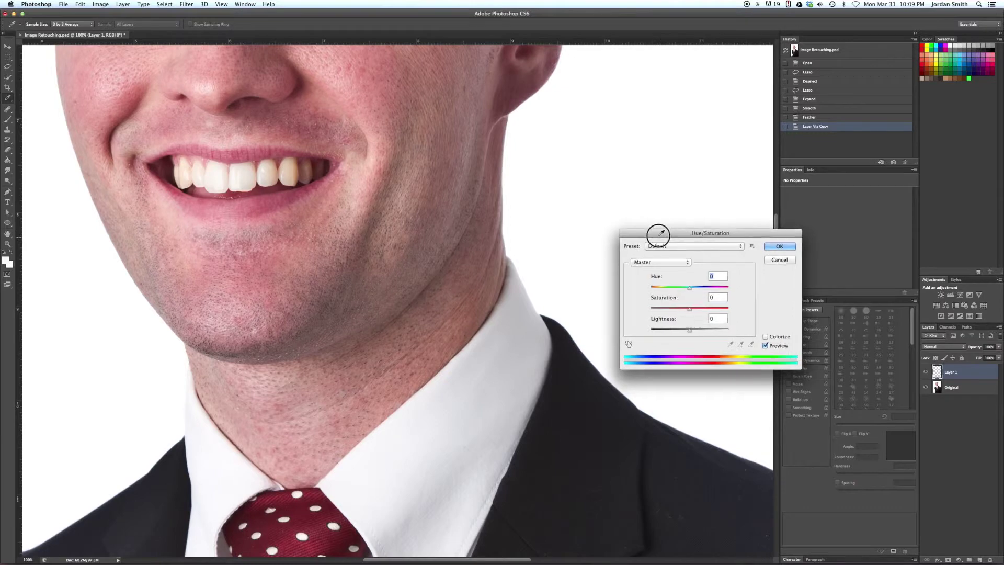
{"action": "left_click_drag", "start_coordinate": [656, 233], "coordinate": [561, 111]}
{"action": "left_click", "coordinate": [560, 143]}
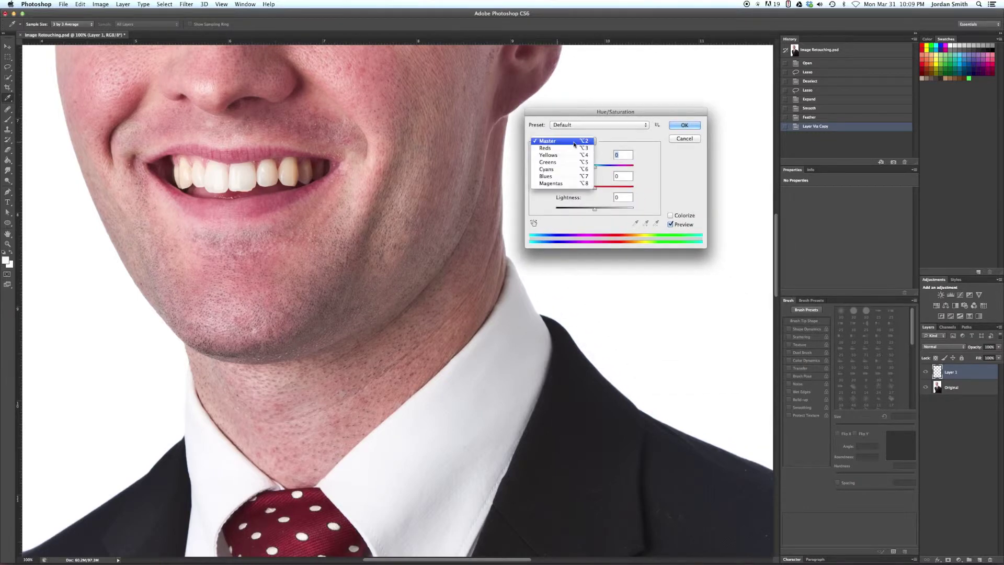
{"action": "left_click", "coordinate": [546, 154]}
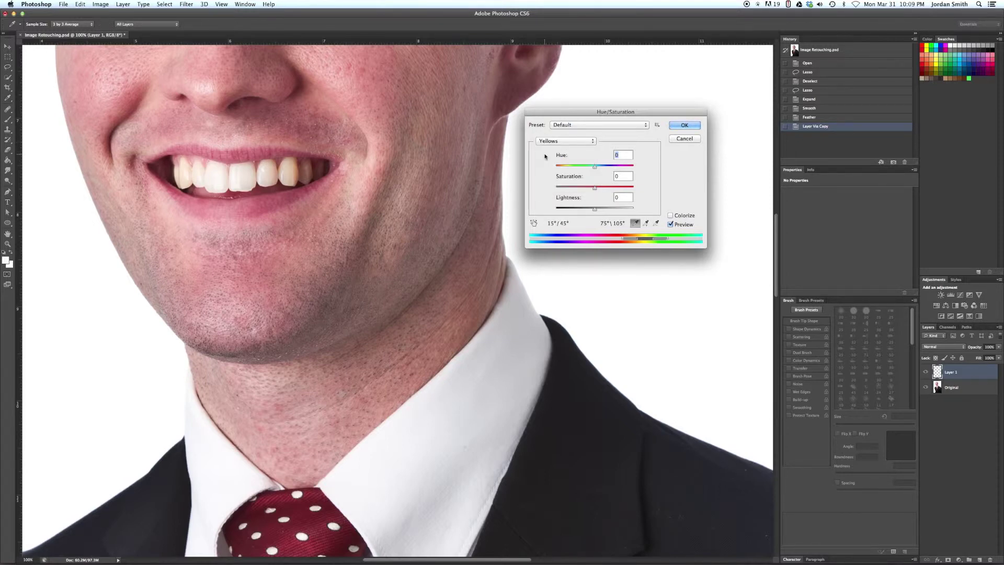
{"action": "left_click_drag", "start_coordinate": [595, 188], "coordinate": [549, 188]}
{"action": "left_click_drag", "start_coordinate": [593, 210], "coordinate": [621, 210]}
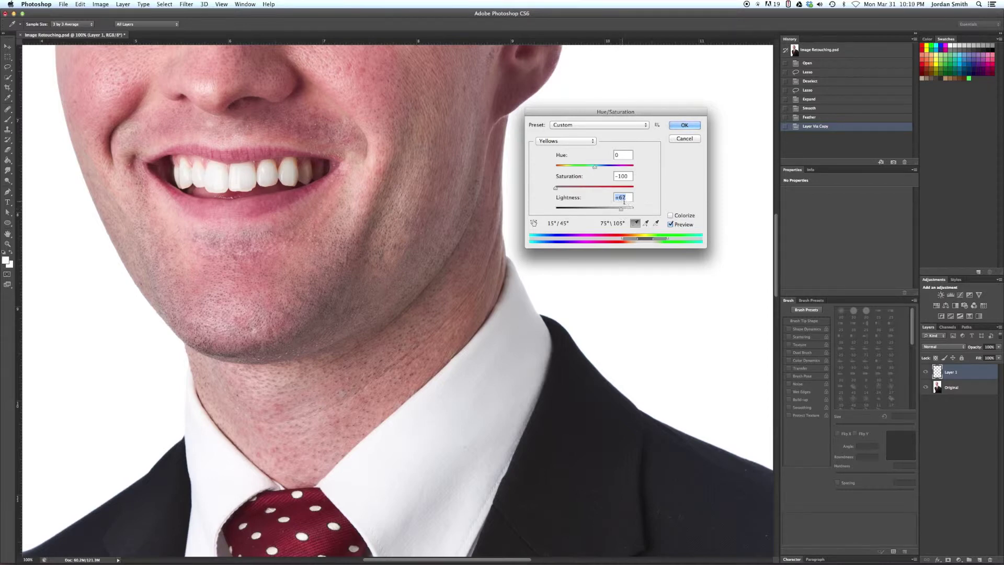
{"action": "left_click", "coordinate": [677, 126]}
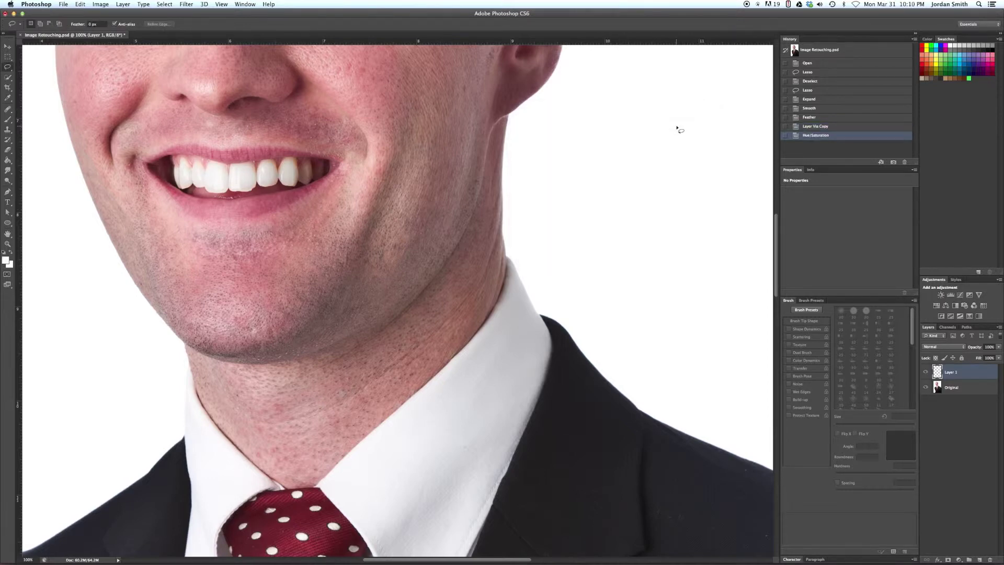
{"action": "left_click", "coordinate": [925, 372]}
{"action": "left_click", "coordinate": [925, 373]}
- Lasso the whites of both eyes on the Original layer and copy them to a new layer
{"action": "scroll", "coordinate": [574, 283], "scroll_direction": "up", "scroll_amount": 10}
{"action": "scroll", "coordinate": [574, 283], "scroll_direction": "left", "scroll_amount": 3}
{"action": "scroll", "coordinate": [476, 238], "scroll_direction": "up", "scroll_amount": 3}
{"action": "scroll", "coordinate": [477, 238], "scroll_direction": "left", "scroll_amount": 2}
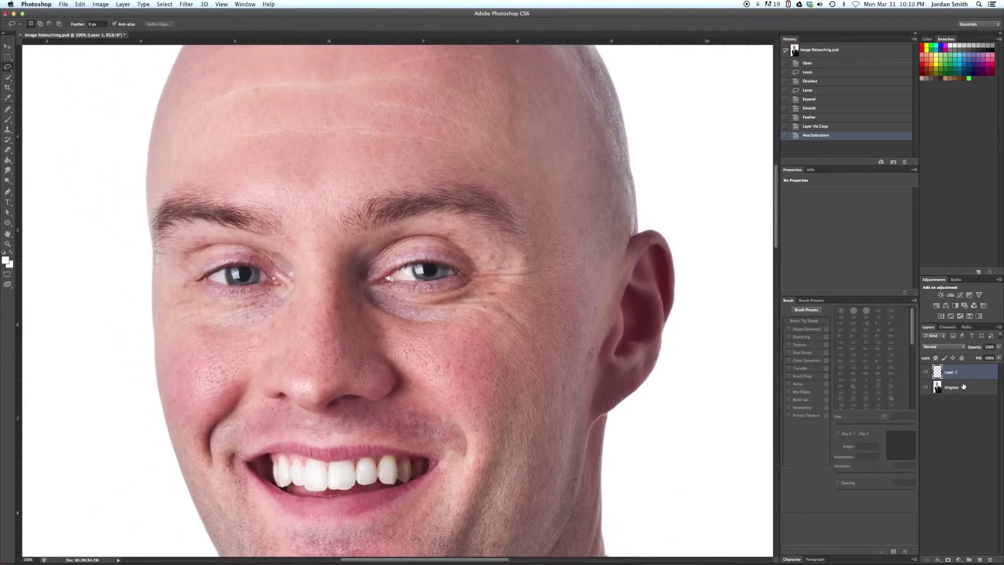
{"action": "left_click", "coordinate": [959, 390]}
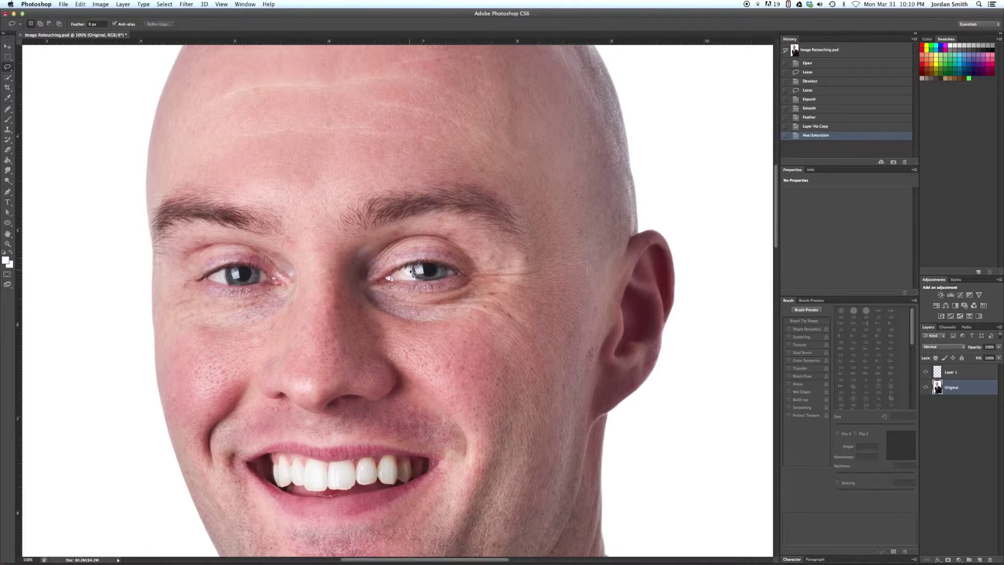
{"action": "mouse_move", "coordinate": [412, 270]}
{"action": "left_mouse_down"}
{"action": "mouse_move", "coordinate": [411, 280]}
{"action": "mouse_move", "coordinate": [398, 277]}
{"action": "mouse_move", "coordinate": [453, 273]}
{"action": "mouse_move", "coordinate": [446, 268]}
{"action": "mouse_move", "coordinate": [454, 276]}
{"action": "left_mouse_up"}
{"action": "key", "text": "shift"}
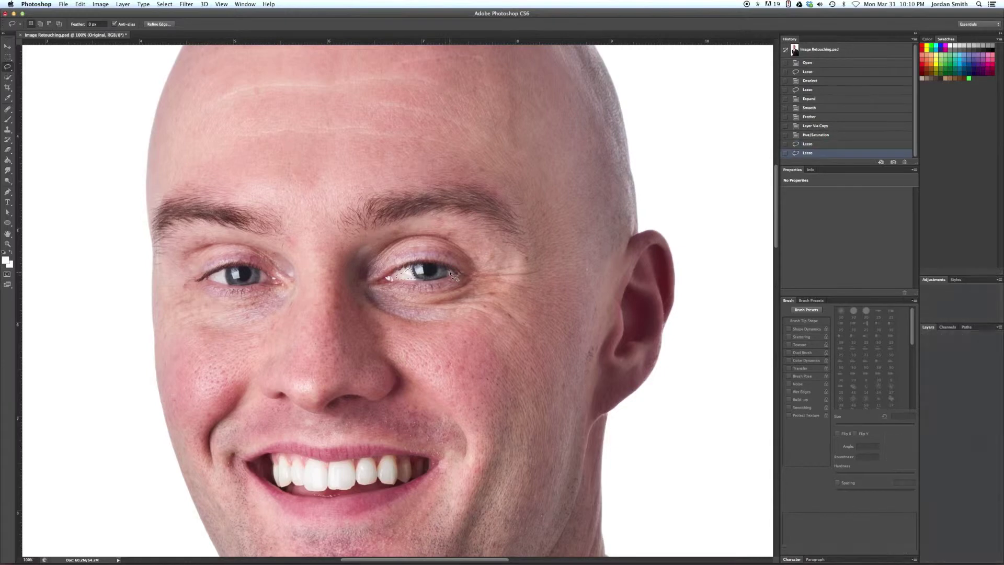
{"action": "mouse_move", "coordinate": [268, 281]}
{"action": "left_mouse_down"}
{"action": "mouse_move", "coordinate": [207, 275]}
{"action": "mouse_move", "coordinate": [229, 277]}
{"action": "left_mouse_up"}
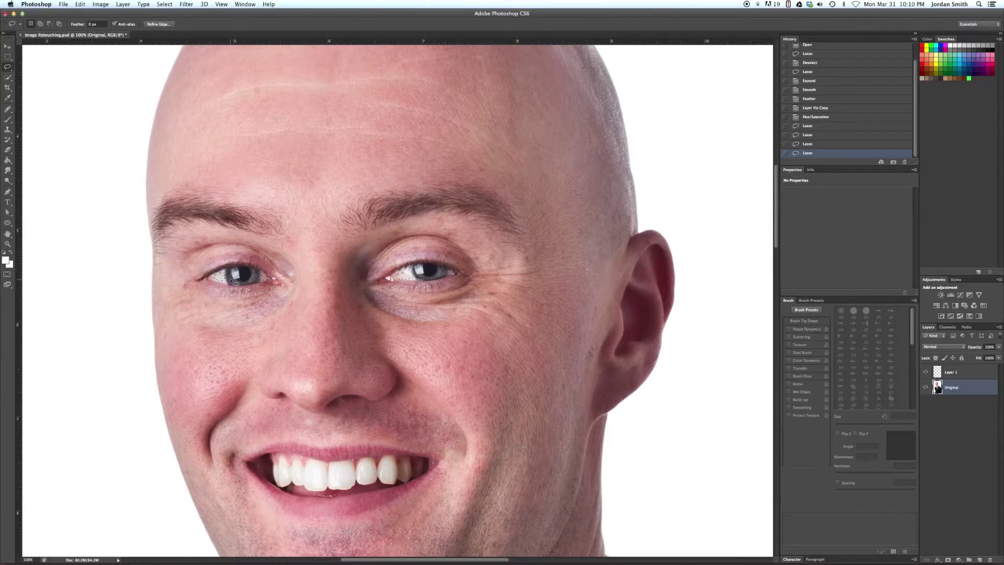
{"action": "key", "text": "super+j"}
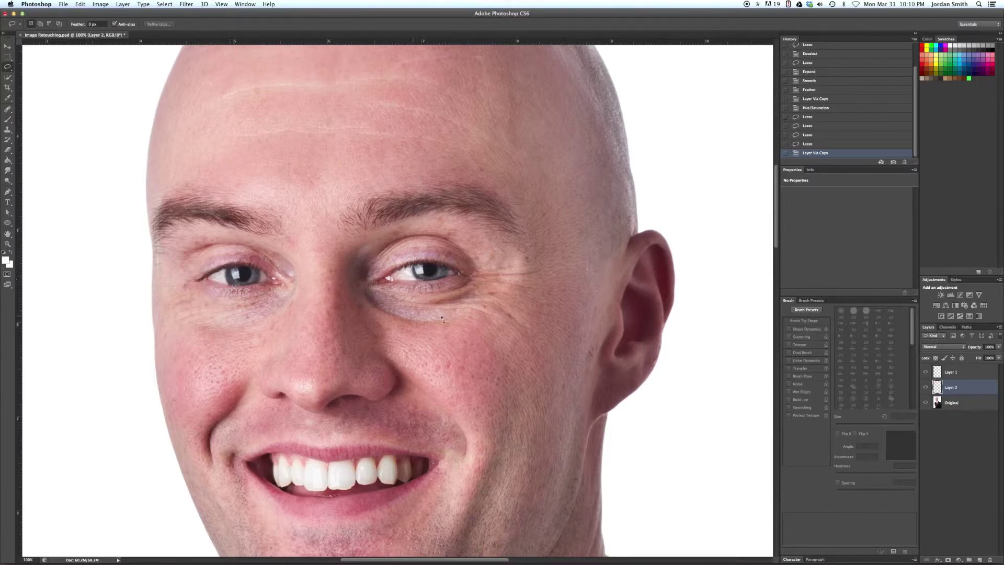
- Rename the eye-whites layer as Eyes and the whitened teeth layer as Teeth
{"action": "double_click", "coordinate": [951, 388]}
{"action": "left_click", "coordinate": [948, 372]}
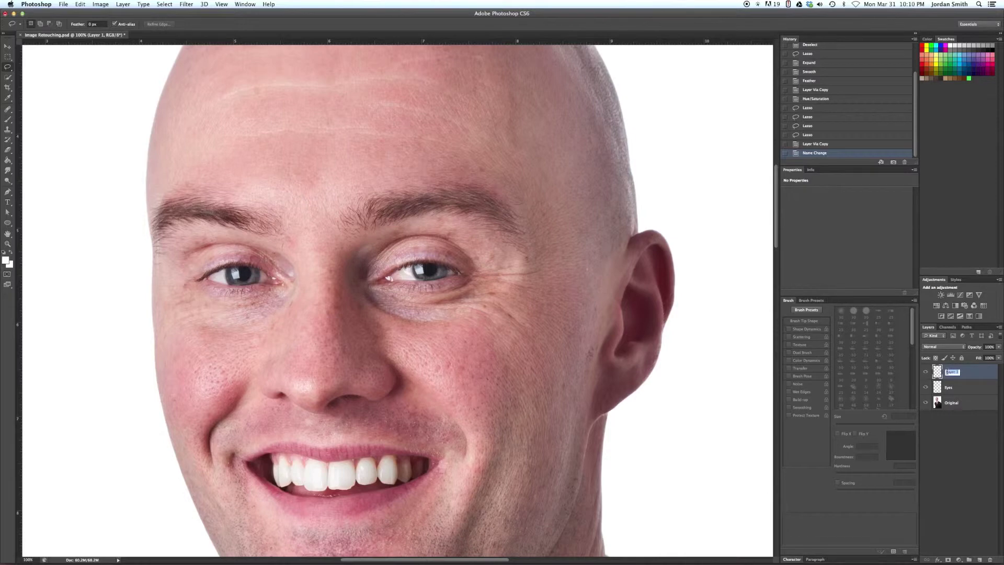
{"action": "type", "text": "Teeth"}
{"action": "key", "text": "Return"}
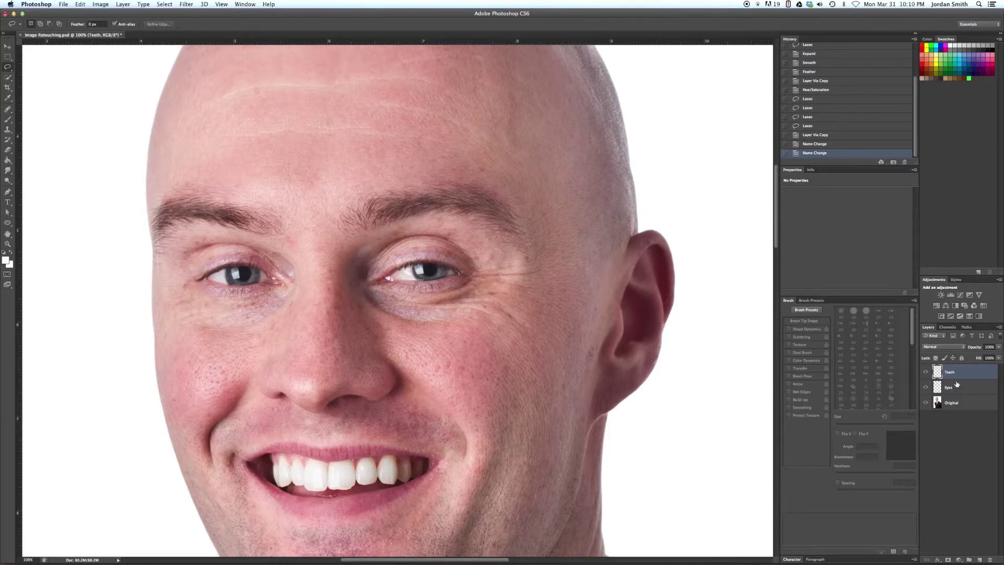
- Set a Master Hue/Saturation adjustment on the Eyes layer with Saturation -85 and Lightness +38
{"action": "left_click", "coordinate": [956, 392]}
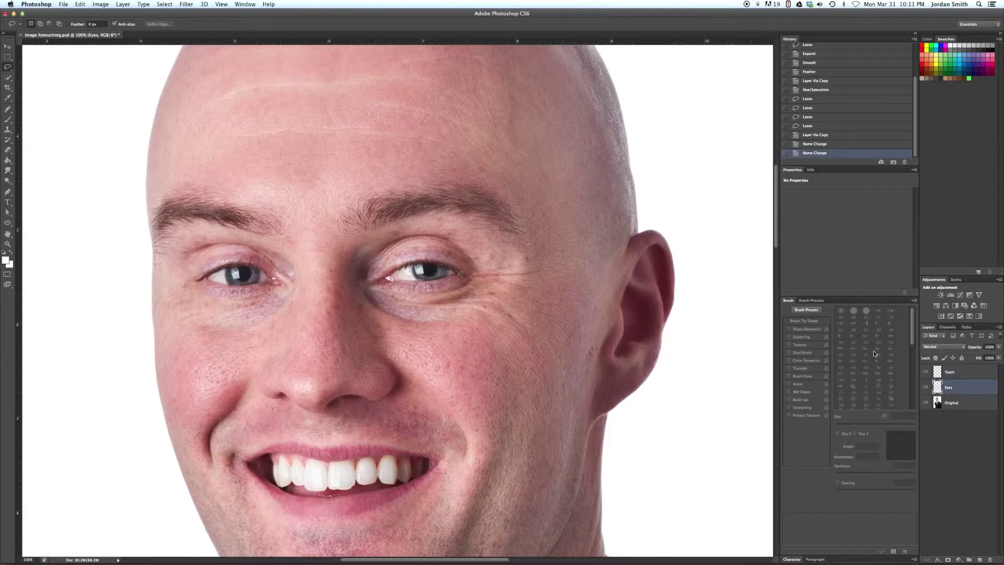
{"action": "left_click", "coordinate": [96, 5]}
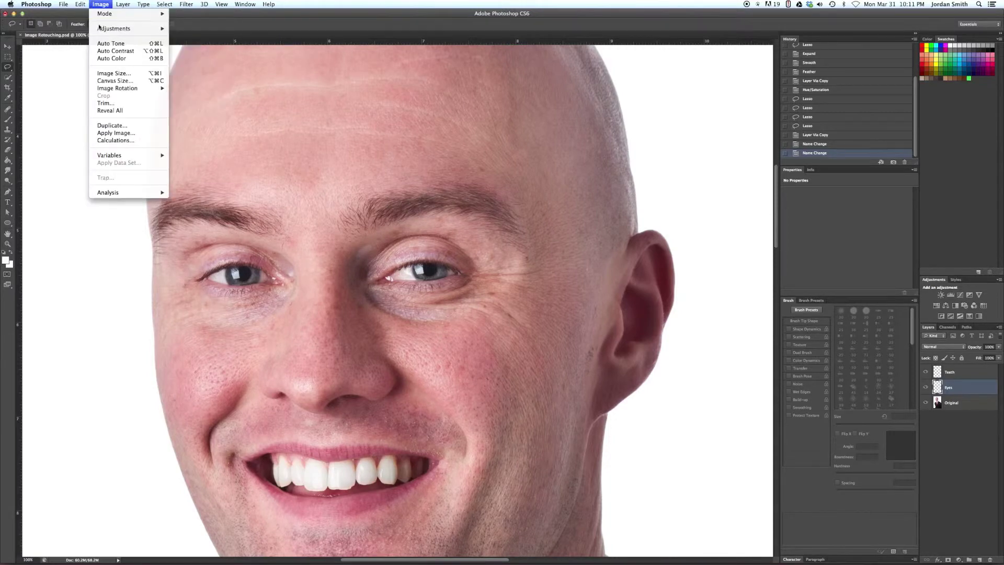
{"action": "mouse_move", "coordinate": [115, 29]}
{"action": "left_click", "coordinate": [213, 73]}
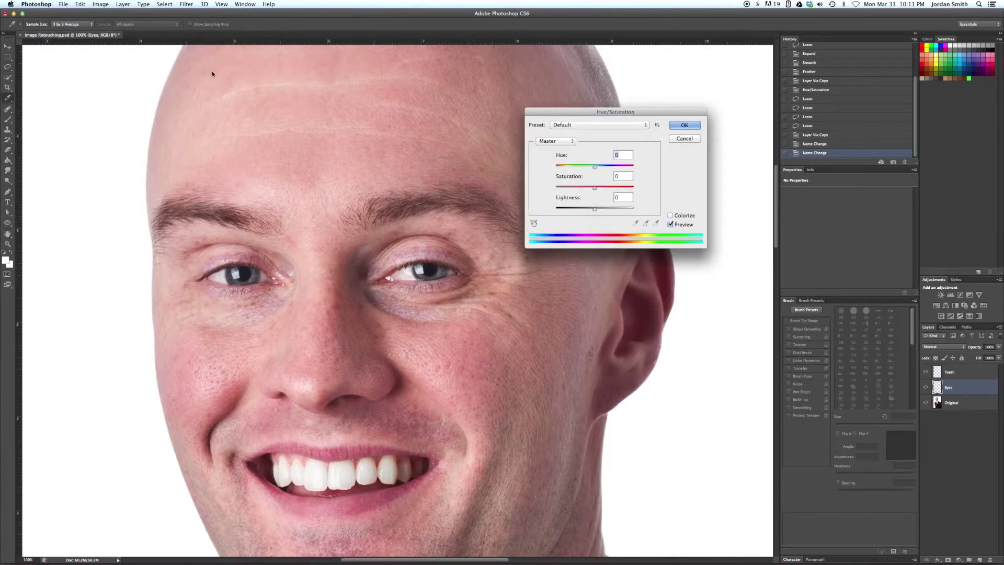
{"action": "left_click", "coordinate": [548, 141]}
{"action": "left_click", "coordinate": [548, 142]}
{"action": "left_click_drag", "start_coordinate": [595, 187], "coordinate": [561, 189]}
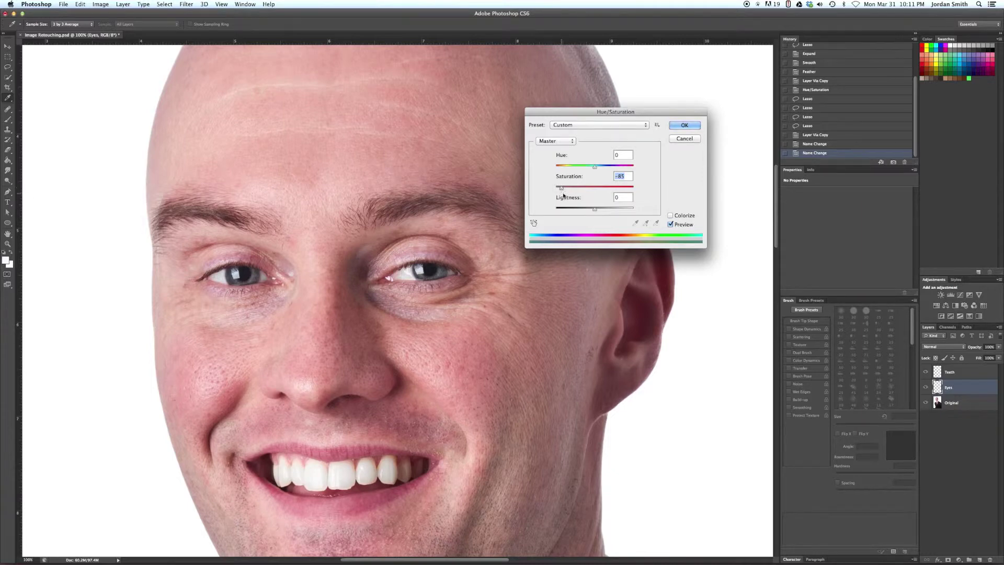
{"action": "left_click_drag", "start_coordinate": [594, 212], "coordinate": [609, 210]}
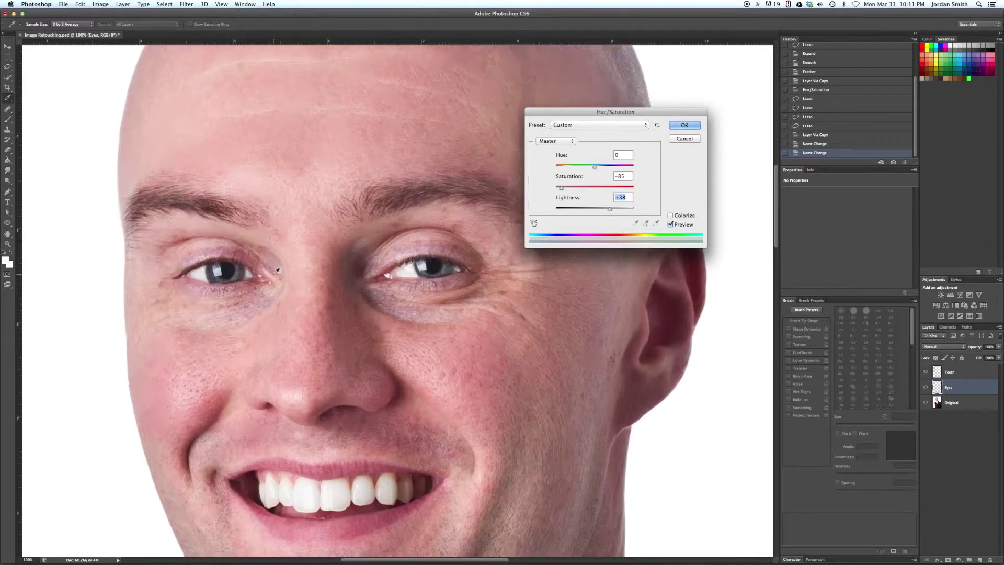
- Inspect the whitened eyes in close-up and in the full portrait, and apply the Hue/Saturation adjustment
{"action": "key", "text": "super+equal"}
{"action": "key", "text": "super+equal"}
{"action": "key", "text": "super+equal"}
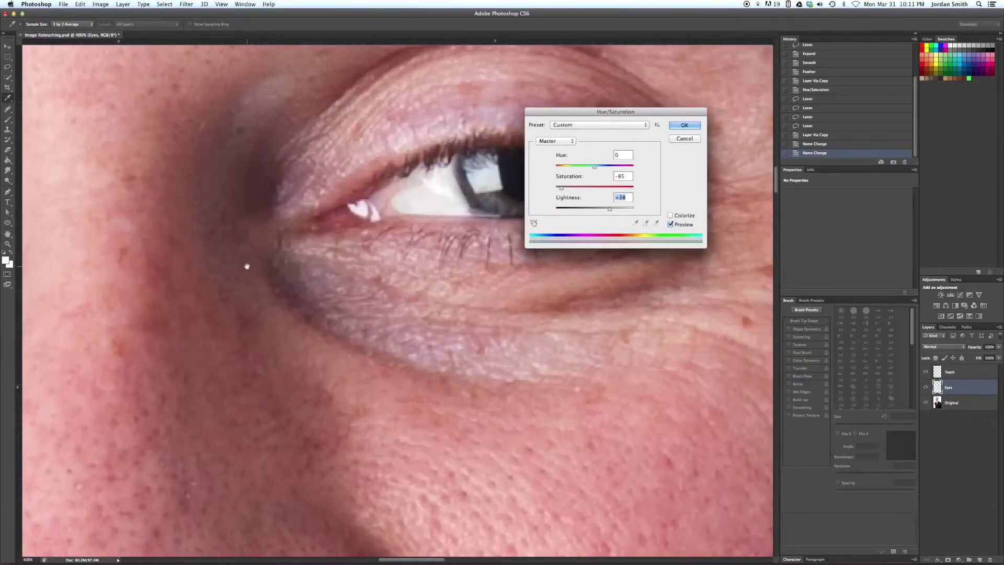
{"action": "left_click_drag", "start_coordinate": [99, 209], "coordinate": [397, 266]}
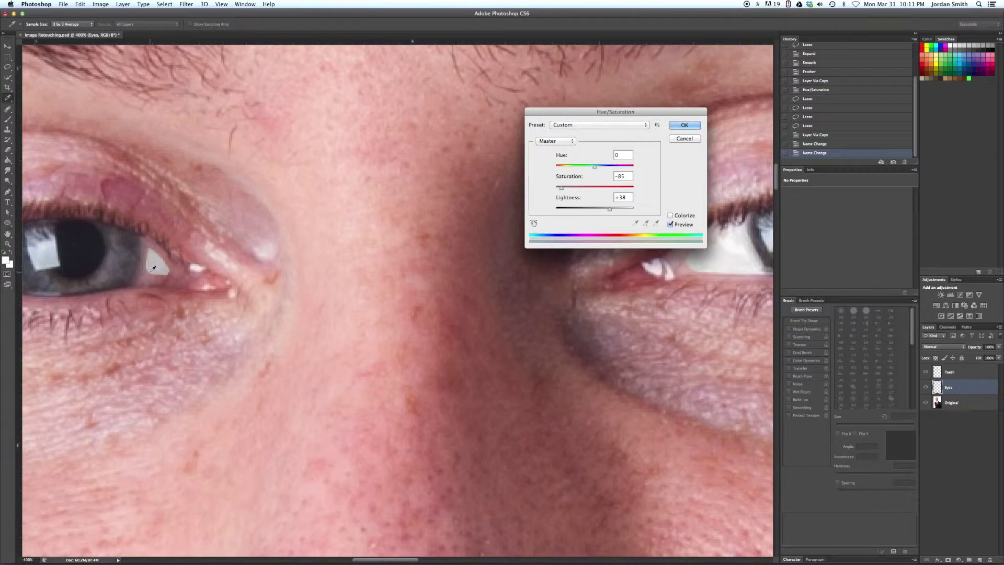
{"action": "key", "text": "super+0"}
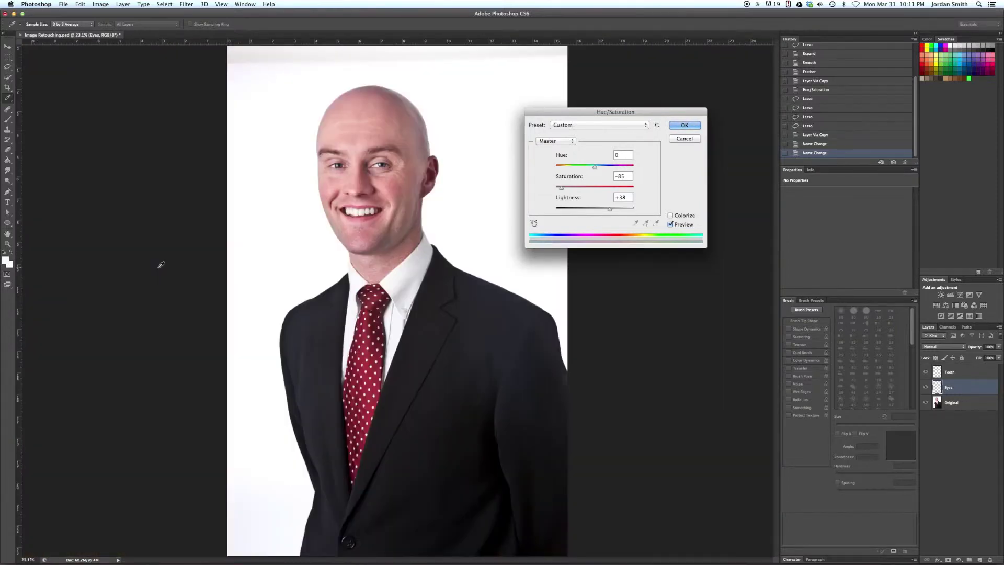
{"action": "key", "text": "super+plus"}
{"action": "key", "text": "super+plus"}
{"action": "key", "text": "super+plus"}
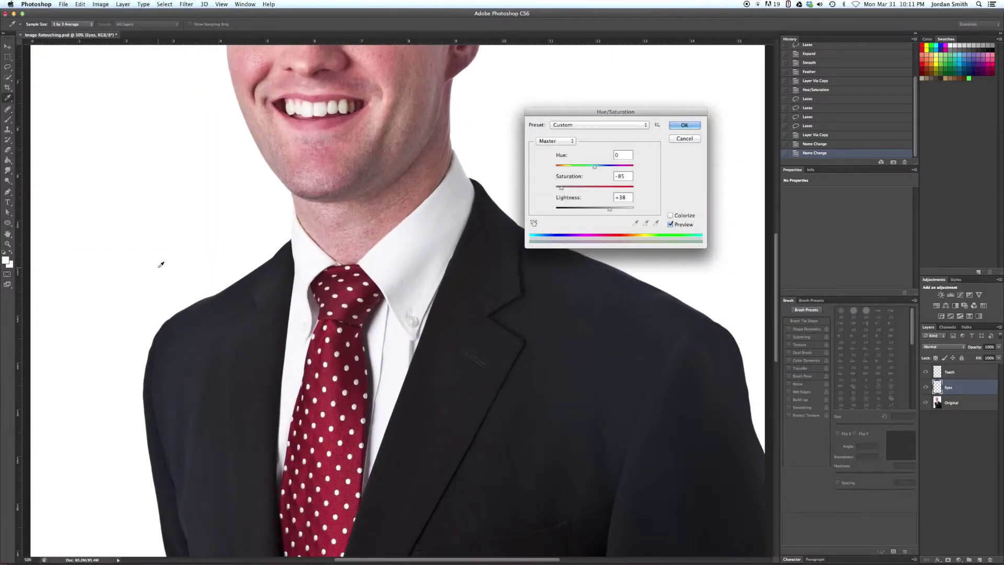
{"action": "left_click_drag", "start_coordinate": [243, 91], "coordinate": [237, 260]}
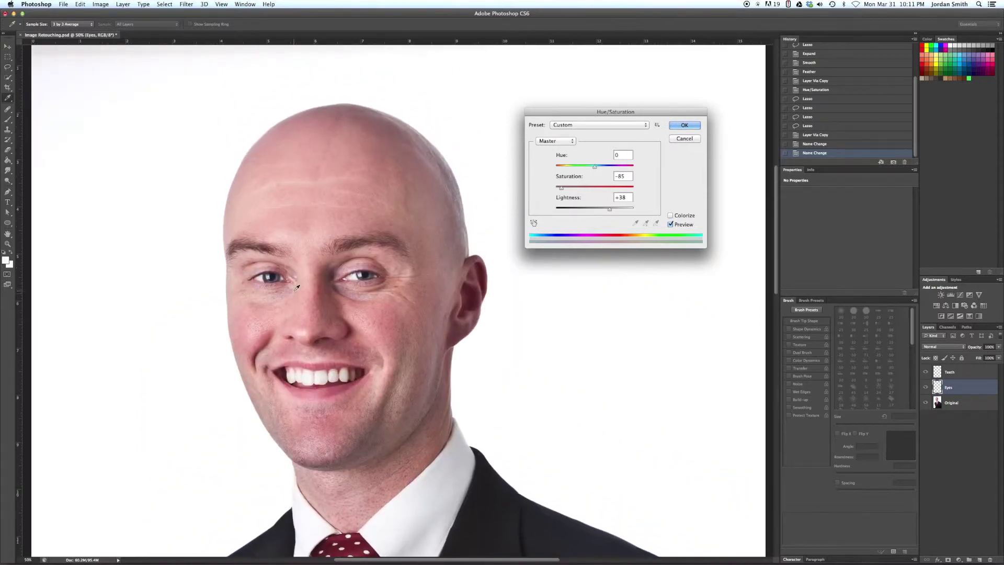
{"action": "left_click", "coordinate": [680, 127]}
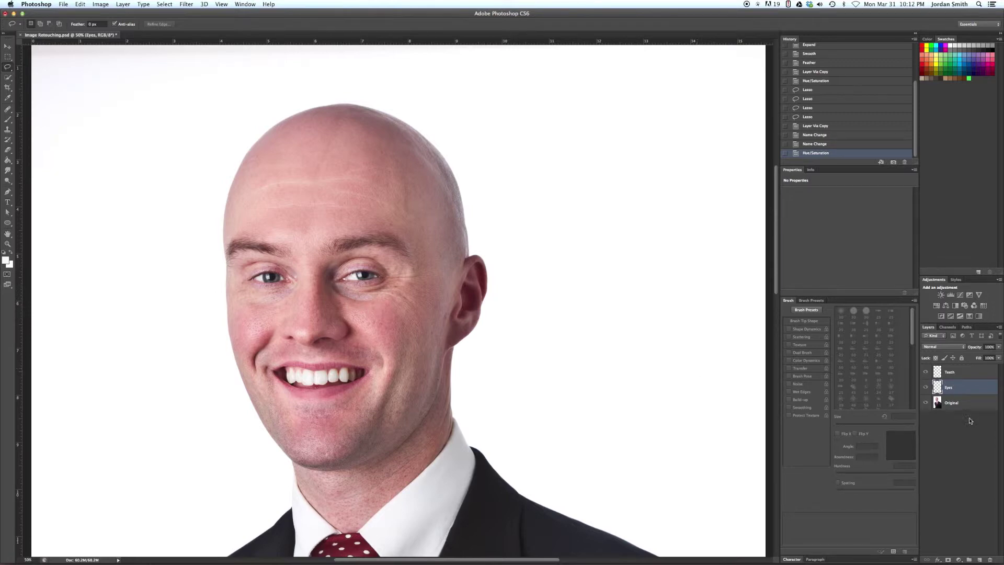
- Duplicate the Original layer and name the copy Bags
{"action": "left_click", "coordinate": [957, 402]}
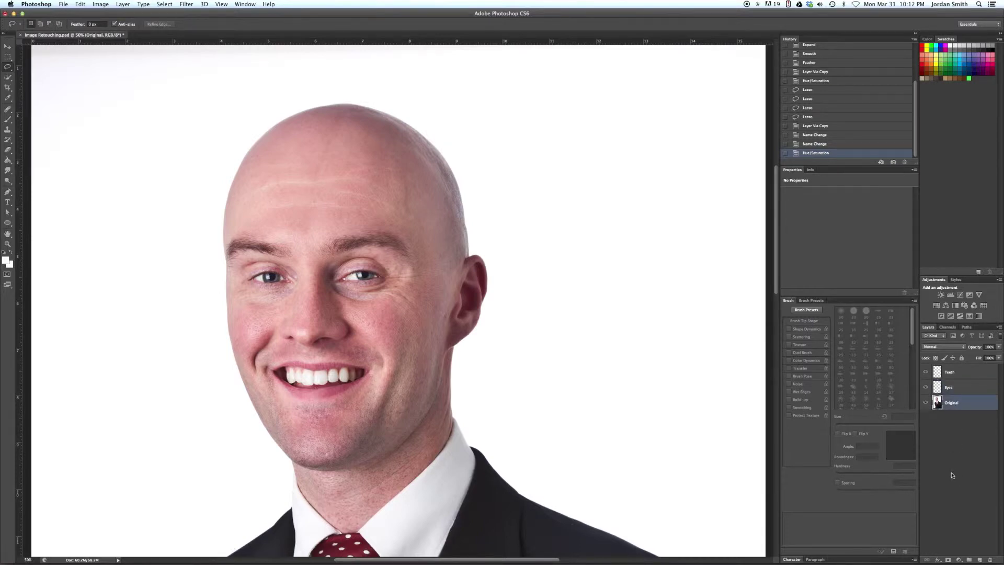
{"action": "key", "text": "ctrl+j"}
{"action": "double_click", "coordinate": [956, 403]}
{"action": "type", "text": "Bags"}
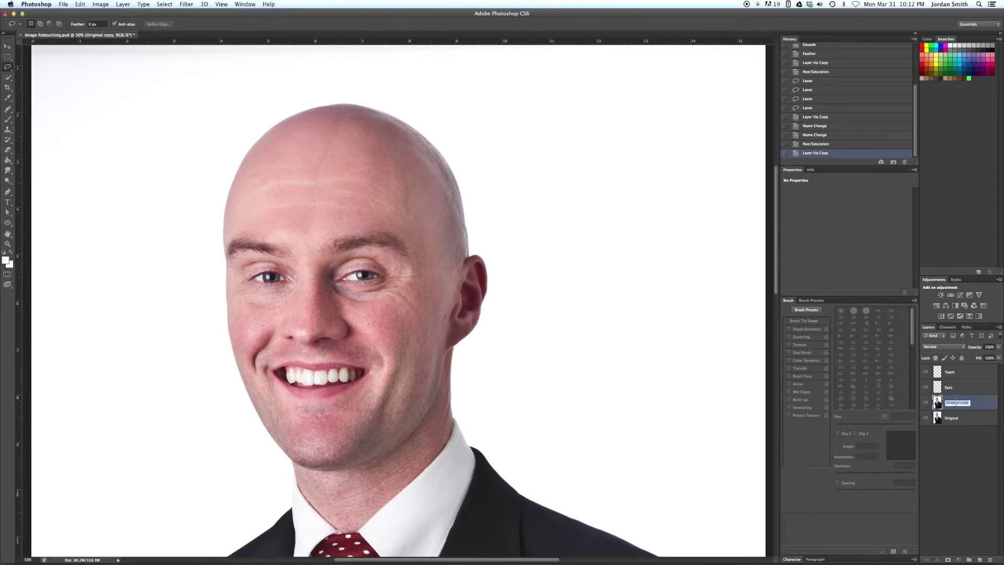
{"action": "key", "text": "Return"}
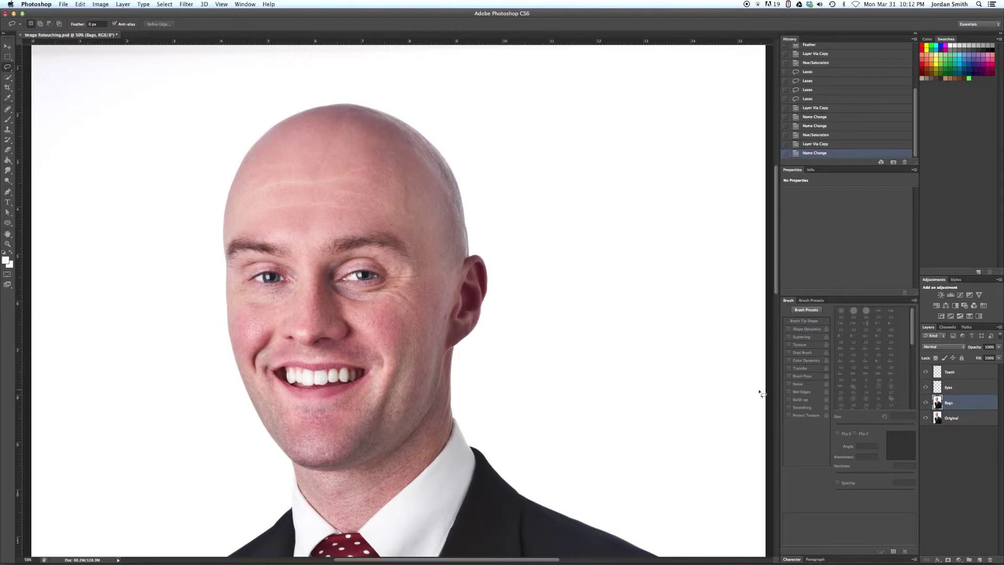
- Switch to the Healing Brush for close-up work under the eye and set its source to Sampled
{"action": "key", "text": "super+plus"}
{"action": "key", "text": "super+plus"}
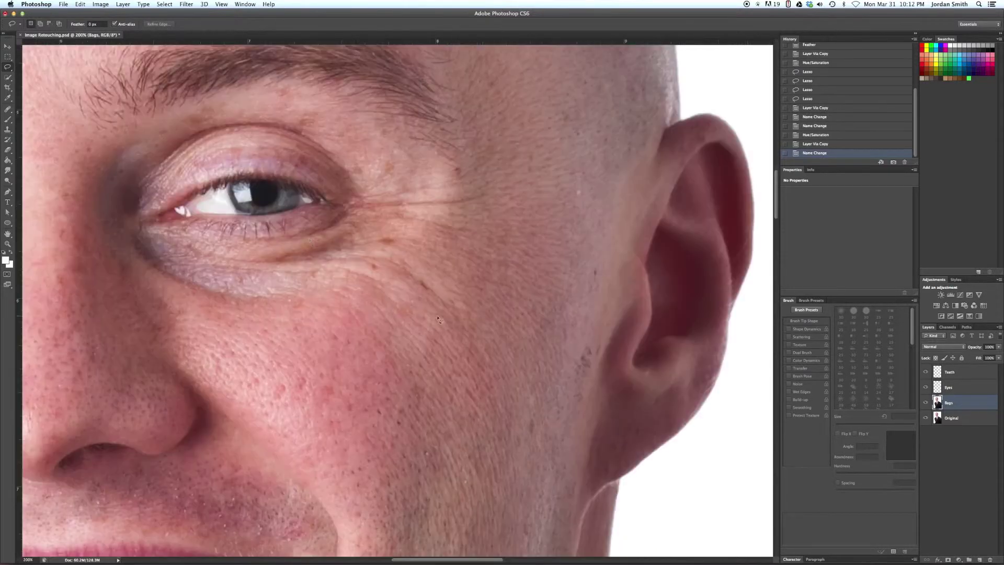
{"action": "left_click", "coordinate": [8, 109]}
{"action": "right_click", "coordinate": [8, 109]}
{"action": "left_click", "coordinate": [42, 118]}
{"action": "key", "text": "bracketleft"}
{"action": "key", "text": "bracketleft"}
{"action": "key", "text": "bracketleft"}
{"action": "key", "text": "bracketleft"}
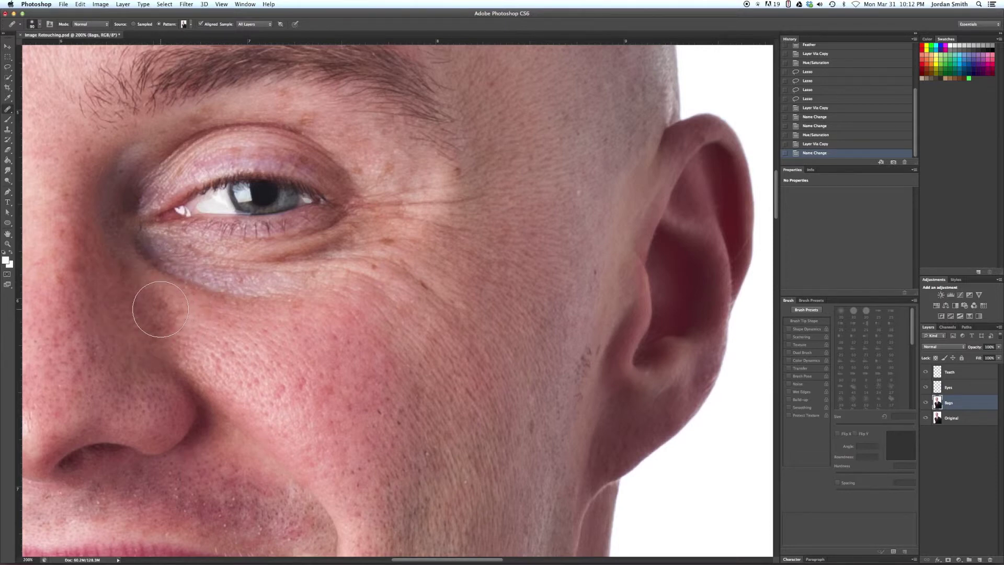
{"action": "left_click", "coordinate": [134, 25]}
- Heal the dark bag under the eye nearest the visible ear on the Bags layer with short Healing Brush strokes
{"action": "key", "text": "bracketright"}
{"action": "key", "text": "bracketright"}
{"action": "key", "text": "bracketright"}
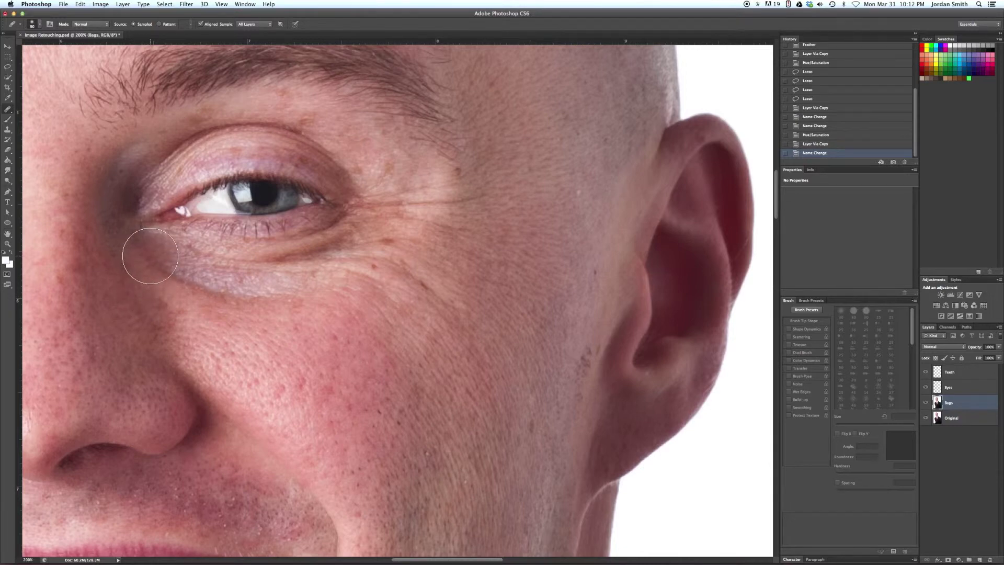
{"action": "mouse_move", "coordinate": [150, 256]}
{"action": "left_mouse_down"}
{"action": "mouse_move", "coordinate": [142, 246]}
{"action": "mouse_move", "coordinate": [168, 257]}
{"action": "left_mouse_up"}
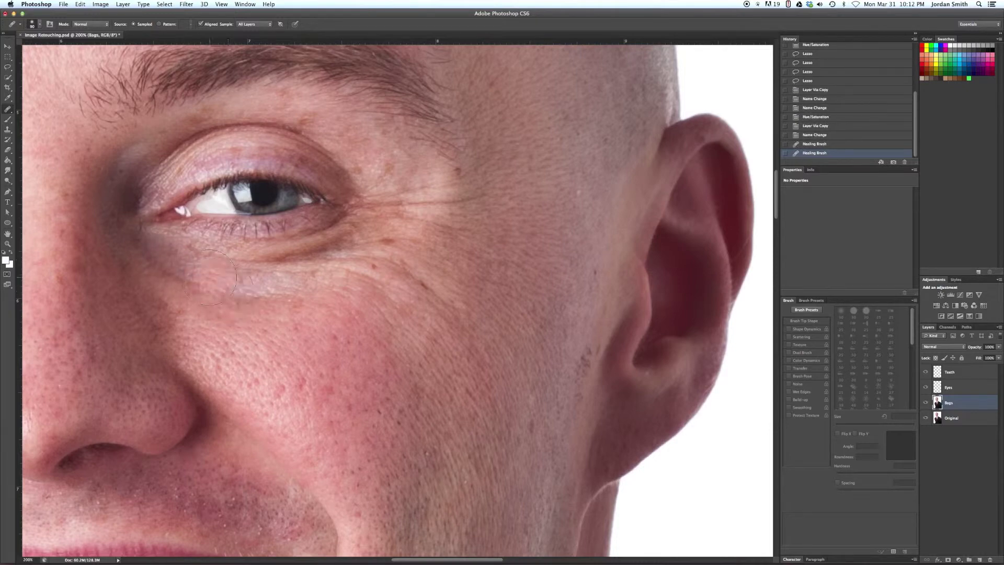
{"action": "mouse_move", "coordinate": [206, 259]}
{"action": "left_mouse_down"}
{"action": "mouse_move", "coordinate": [261, 301]}
{"action": "mouse_move", "coordinate": [214, 302]}
{"action": "left_mouse_up"}
{"action": "left_click_drag", "start_coordinate": [187, 234], "coordinate": [181, 263]}
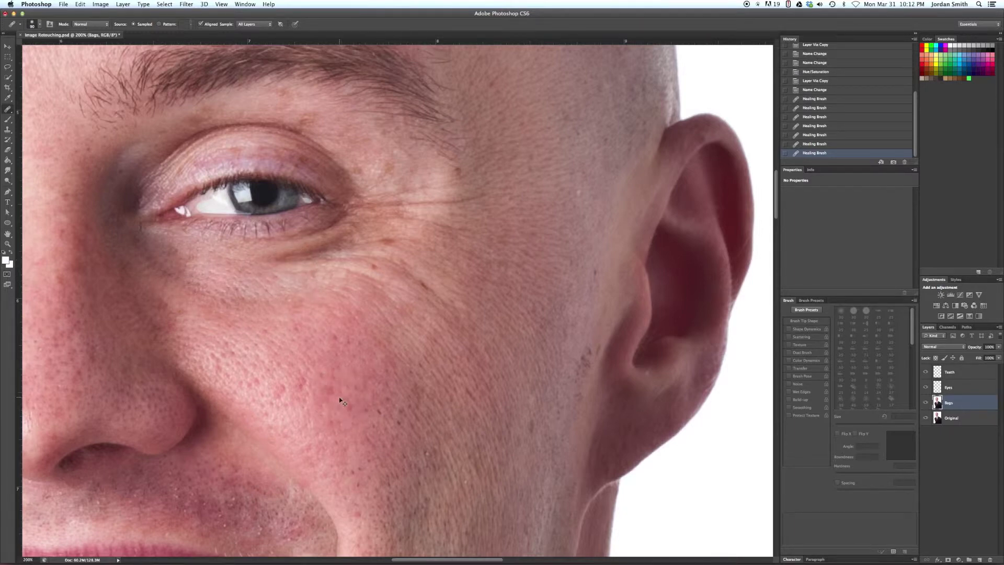
- Switch to the Clone Stamp and clone clean skin over the dark area below the inner corner of the eye nearest the visible ear
{"action": "key", "text": "super+0"}
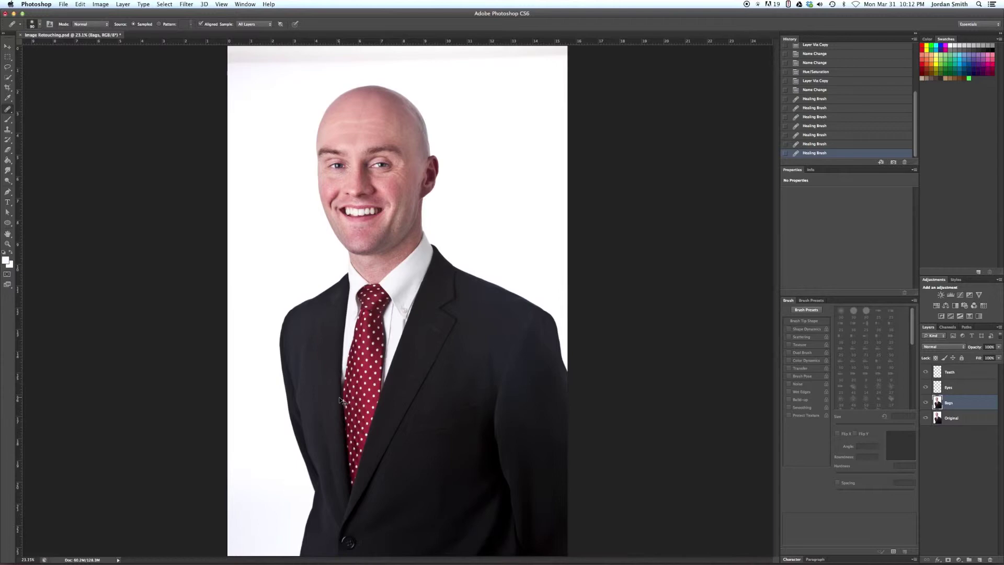
{"action": "scroll", "coordinate": [339, 400], "scroll_direction": "up", "scroll_amount": 4}
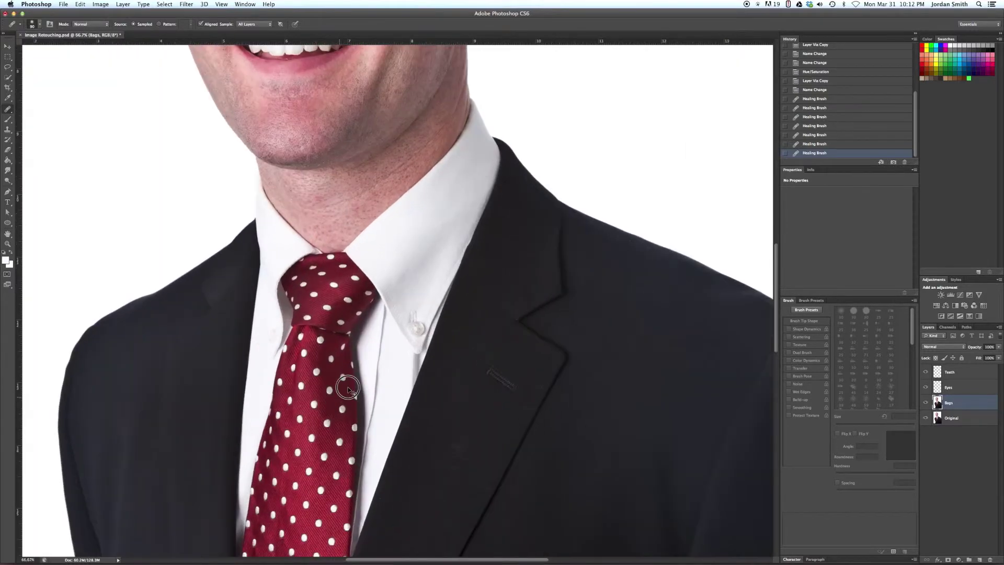
{"action": "scroll", "coordinate": [347, 388], "scroll_direction": "up", "scroll_amount": 10}
{"action": "scroll", "coordinate": [275, 217], "scroll_direction": "right", "scroll_amount": 3}
{"action": "scroll", "coordinate": [414, 241], "scroll_direction": "up", "scroll_amount": 4}
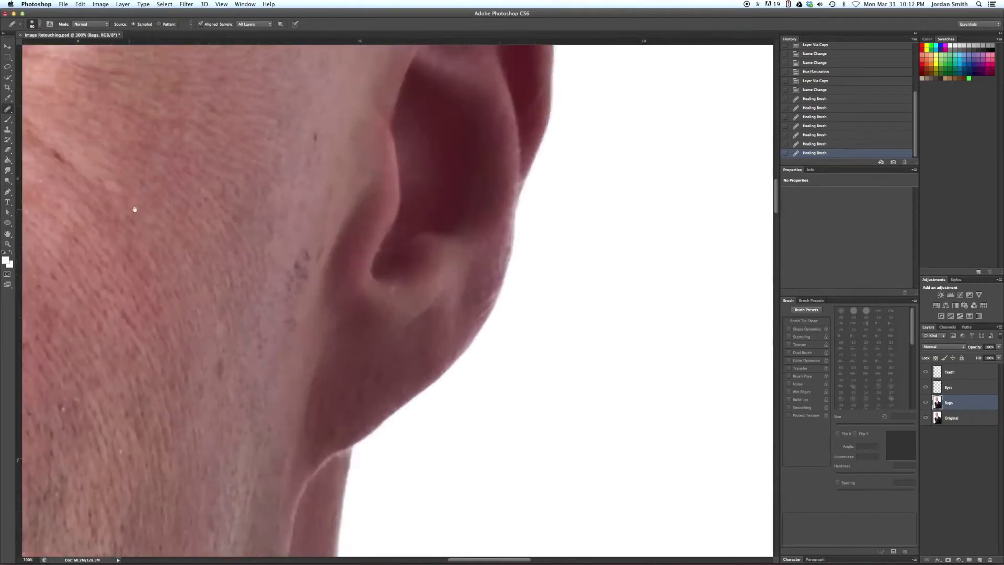
{"action": "scroll", "coordinate": [108, 182], "scroll_direction": "left", "scroll_amount": 15}
{"action": "scroll", "coordinate": [108, 182], "scroll_direction": "up", "scroll_amount": 5}
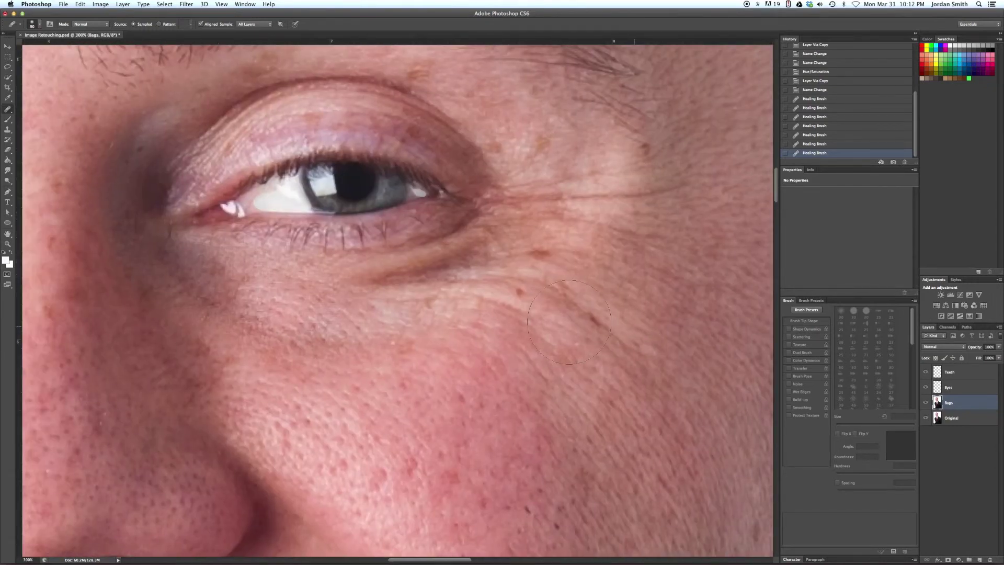
{"action": "left_click", "coordinate": [11, 132]}
{"action": "left_click", "coordinate": [44, 128]}
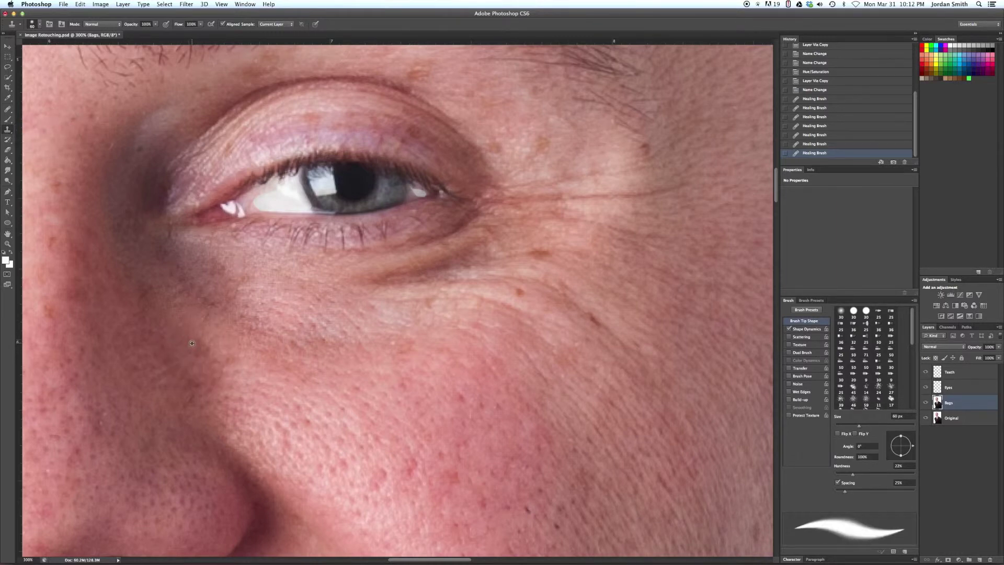
{"action": "left_click", "coordinate": [172, 265]}
{"action": "mouse_move", "coordinate": [179, 269]}
{"action": "left_mouse_down"}
{"action": "mouse_move", "coordinate": [227, 279]}
{"action": "mouse_move", "coordinate": [238, 307]}
{"action": "left_mouse_up"}
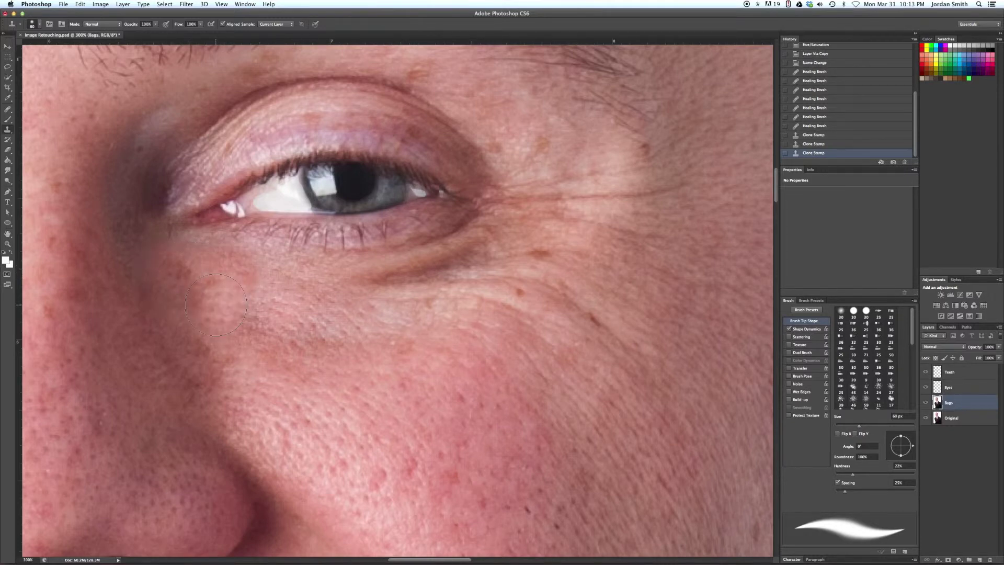
- Undo the mismatched clone stroke, resample nearby cheek skin and clone it over the crease under the outer part of the same eye
{"action": "left_click_drag", "start_coordinate": [294, 291], "coordinate": [427, 277]}
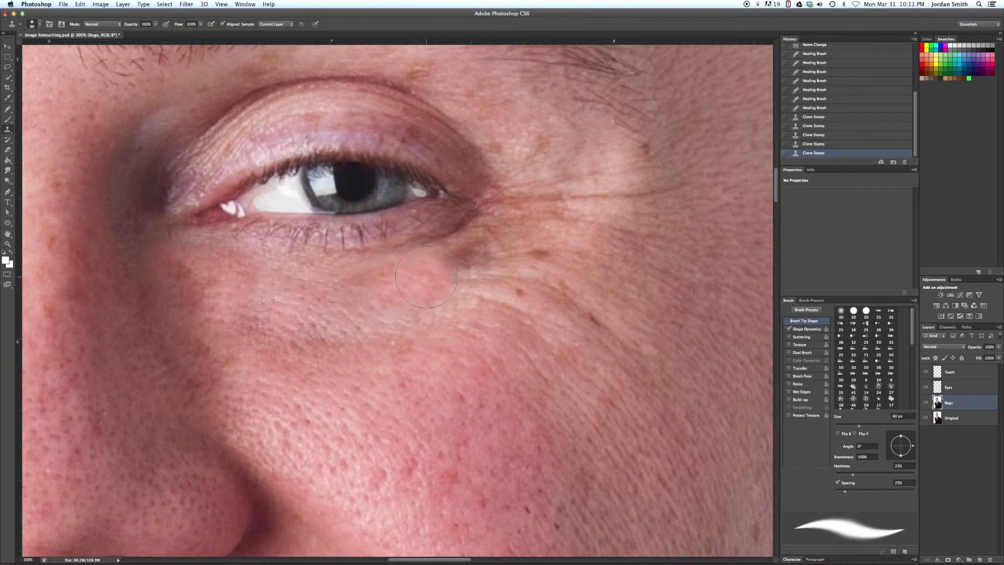
{"action": "key", "text": "super+z"}
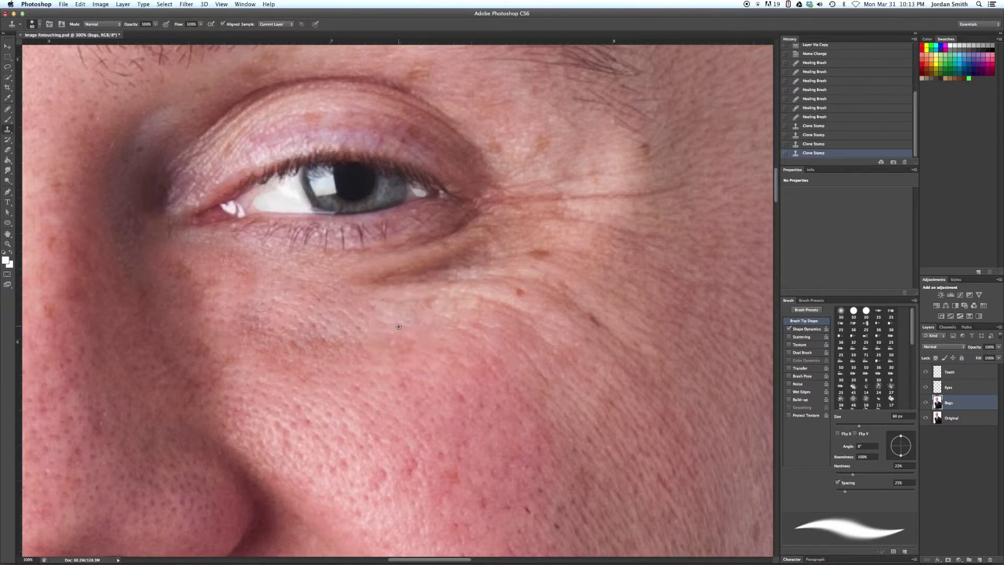
{"action": "left_click", "coordinate": [398, 326], "text": "alt"}
{"action": "left_click_drag", "start_coordinate": [361, 261], "coordinate": [418, 272]}
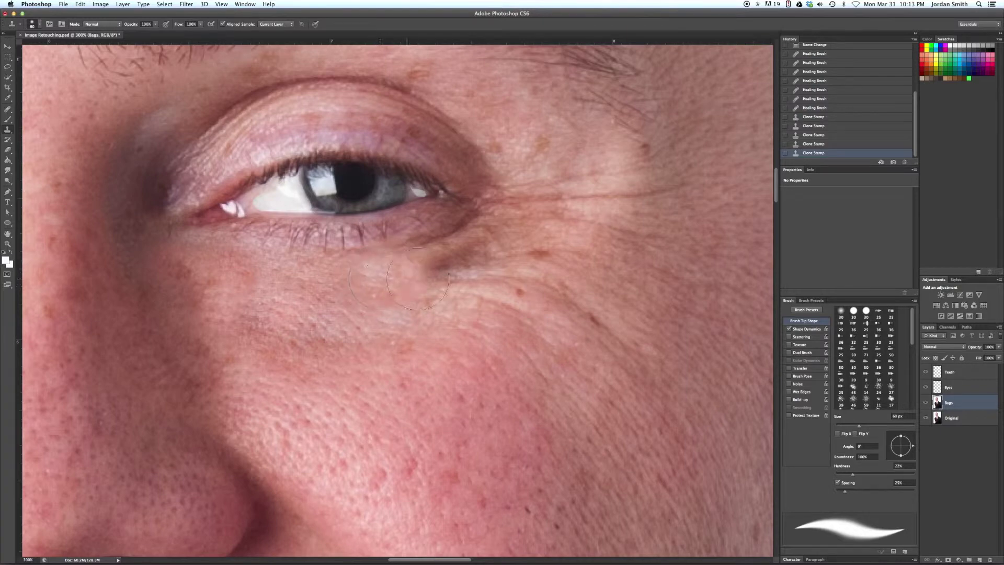
{"action": "left_click", "coordinate": [450, 316], "text": "alt"}
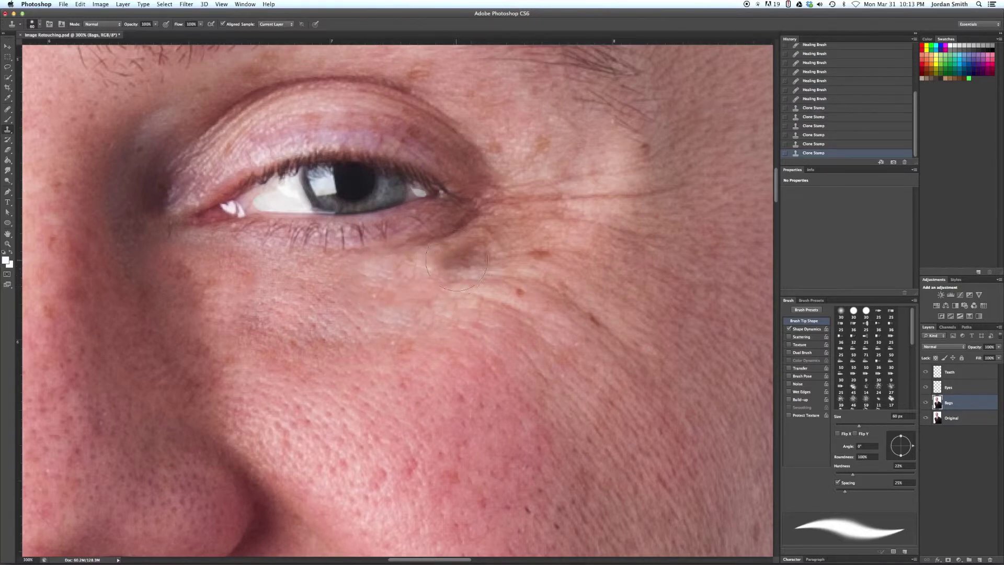
{"action": "left_click", "coordinate": [469, 261]}
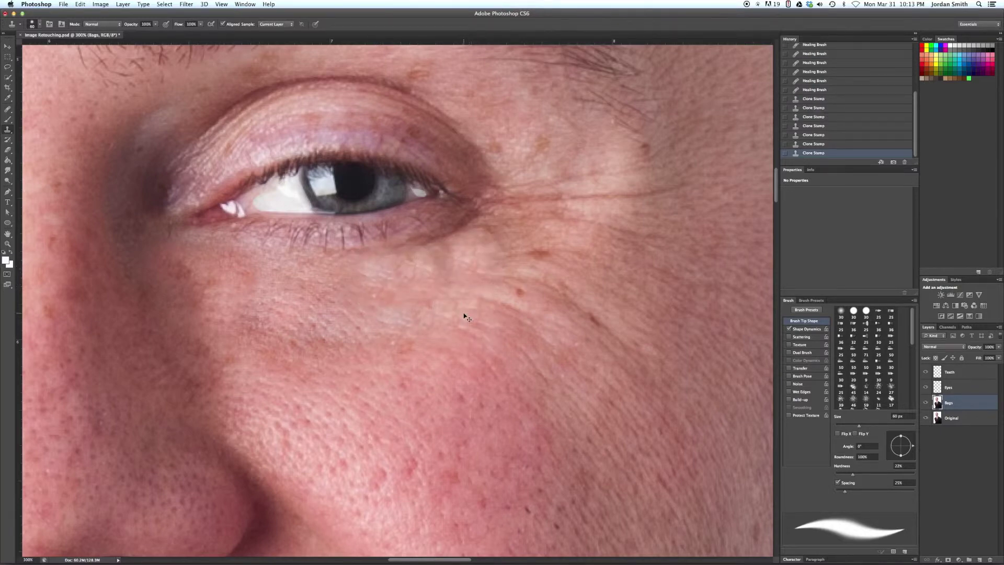
- Clone skin over the dark bag under the other eye with short Clone Stamp dabs on the Bags layer
{"action": "key", "text": "super+minus"}
{"action": "key", "text": "super+minus"}
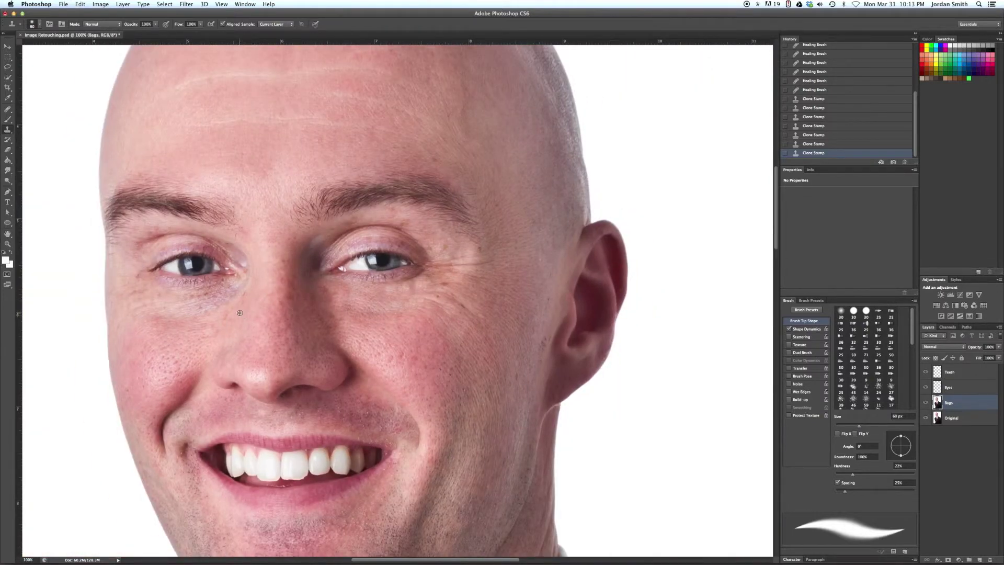
{"action": "left_click", "coordinate": [235, 294]}
{"action": "left_click", "coordinate": [230, 296]}
{"action": "left_click", "coordinate": [210, 305]}
{"action": "left_click", "coordinate": [210, 308]}
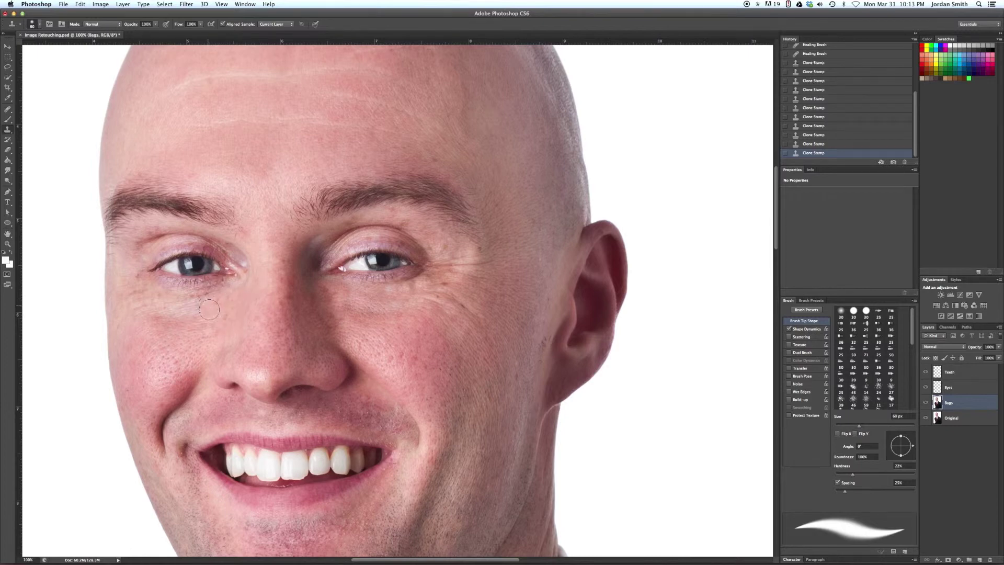
{"action": "left_click", "coordinate": [204, 316]}
- Set the Bags layer's opacity to 75% and compare the face with the layer hidden and shown
{"action": "left_click", "coordinate": [988, 346]}
{"action": "double_click", "coordinate": [990, 346]}
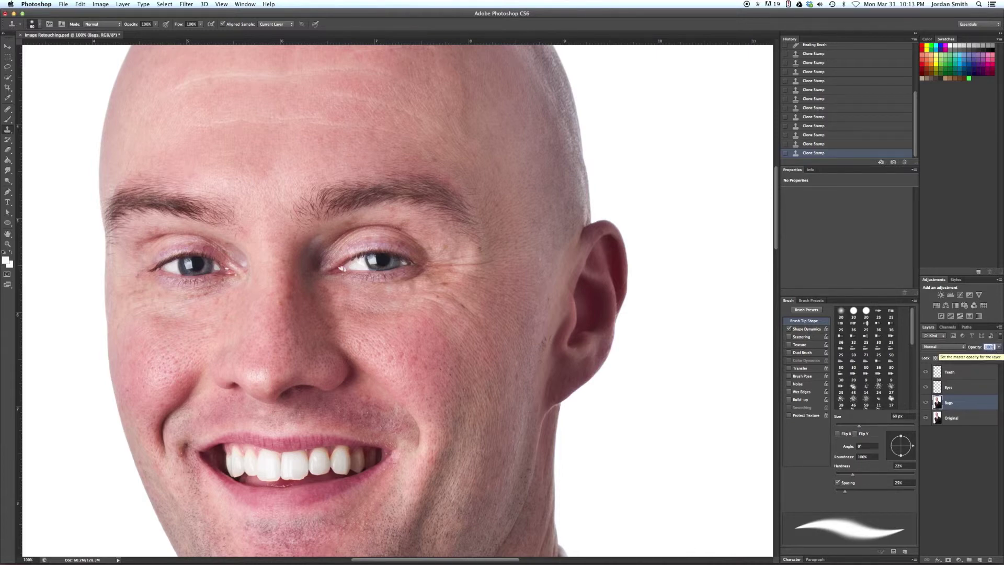
{"action": "type", "text": "75"}
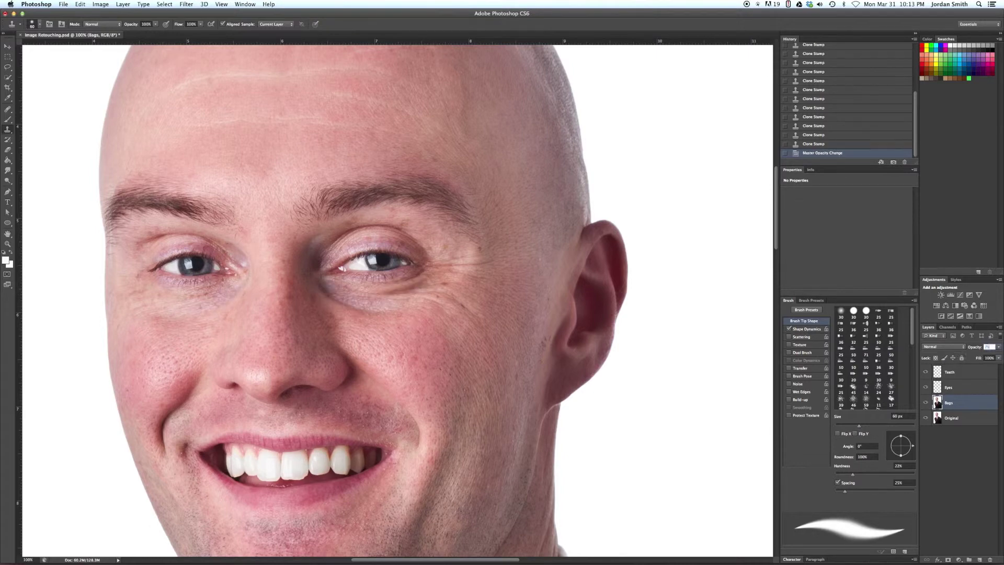
{"action": "key", "text": "Tab"}
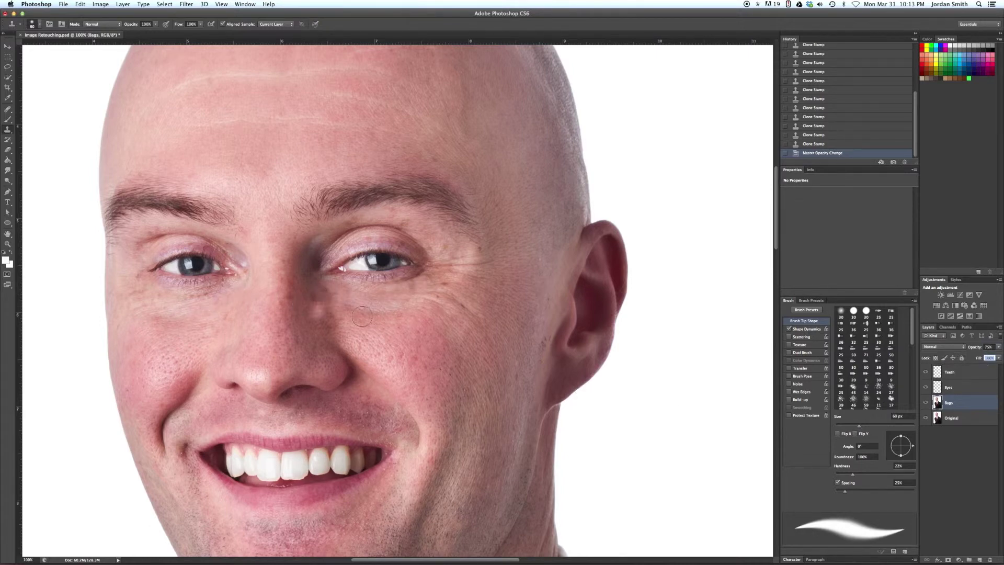
{"action": "left_click", "coordinate": [926, 402]}
{"action": "left_click", "coordinate": [925, 403]}
{"action": "left_click", "coordinate": [926, 403]}
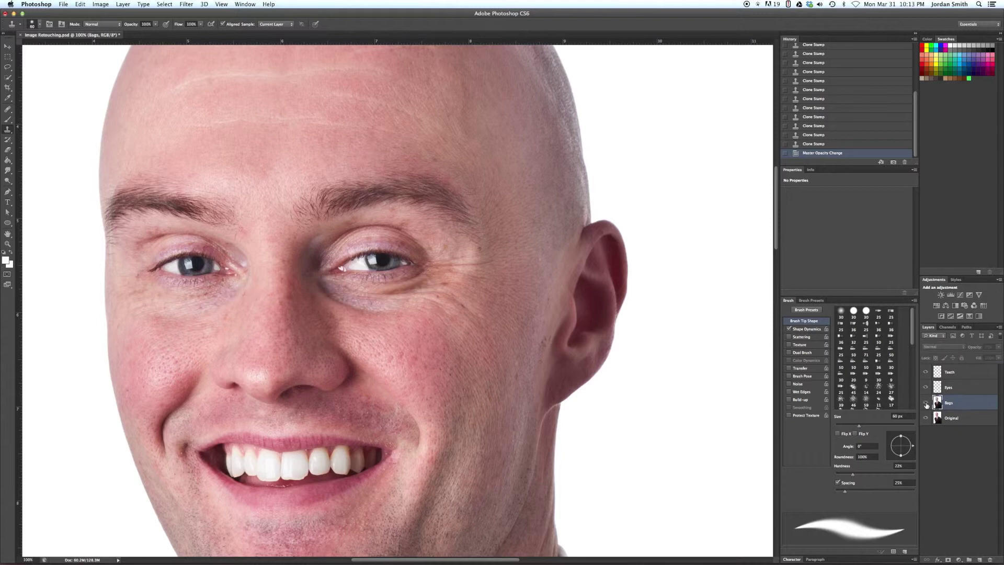
{"action": "left_click", "coordinate": [926, 403]}
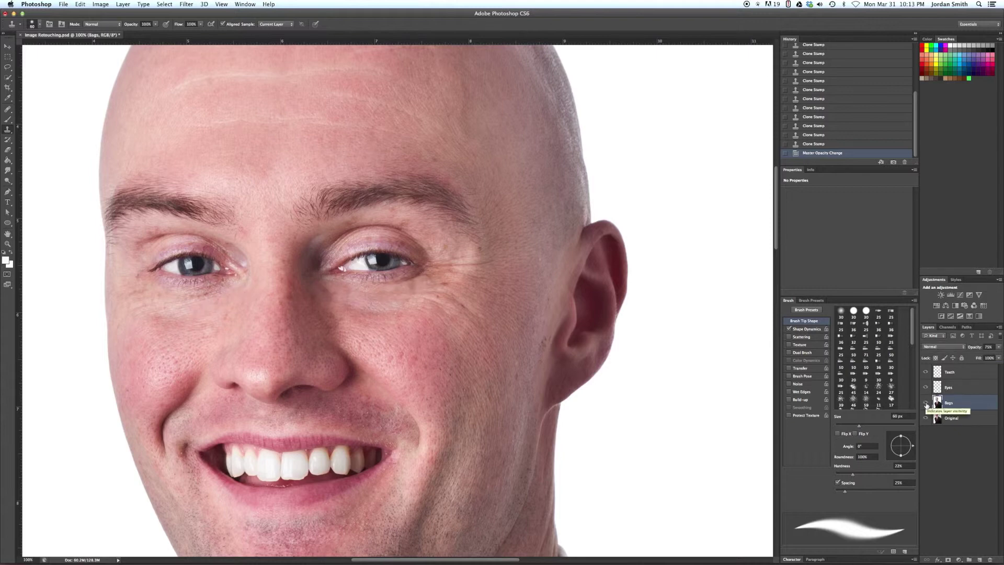
- Lower the Bags layer's opacity to slightly above 60% and compare the face with and without the layer
{"action": "left_click", "coordinate": [999, 347]}
{"action": "left_click_drag", "start_coordinate": [992, 355], "coordinate": [985, 357]}
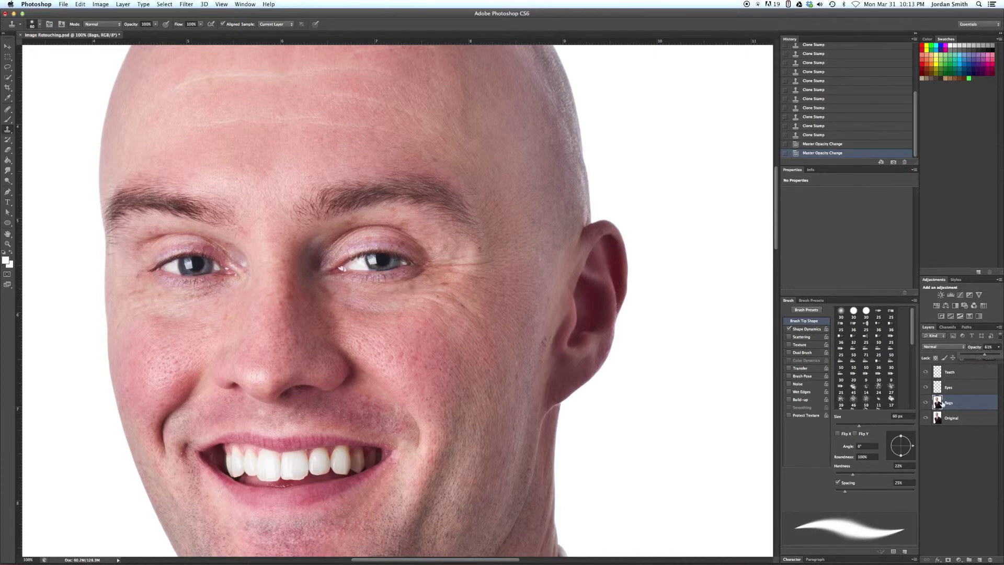
{"action": "left_click", "coordinate": [926, 403]}
{"action": "left_click", "coordinate": [926, 403]}
{"action": "left_click", "coordinate": [926, 403]}
{"action": "left_click", "coordinate": [926, 403]}
{"action": "left_click", "coordinate": [149, 354]}
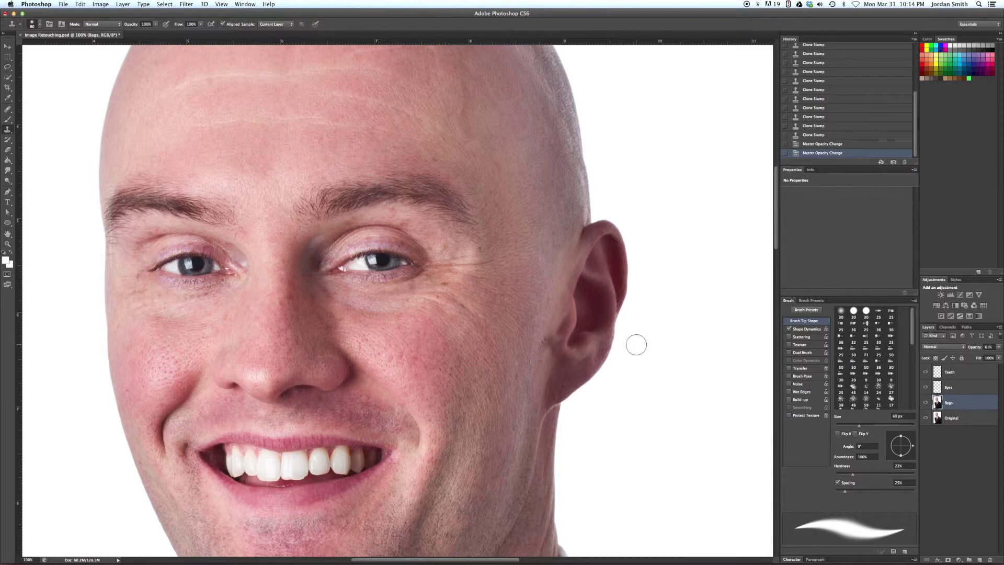
- Apply the Dust & Scratches filter to the Original layer with a radius of 4 pixels and a threshold of 12 levels
{"action": "left_click", "coordinate": [961, 418]}
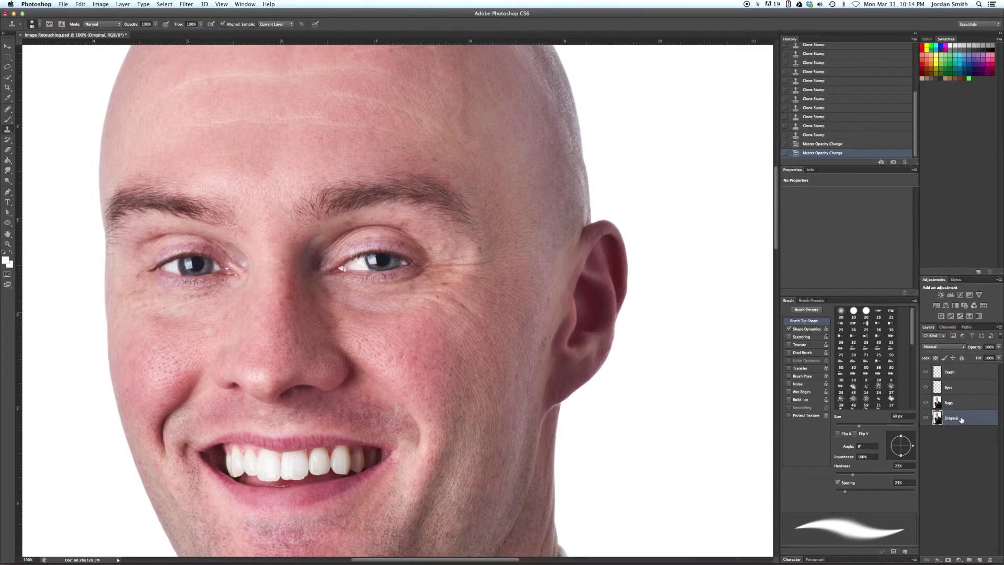
{"action": "left_click", "coordinate": [186, 5]}
{"action": "mouse_move", "coordinate": [210, 99]}
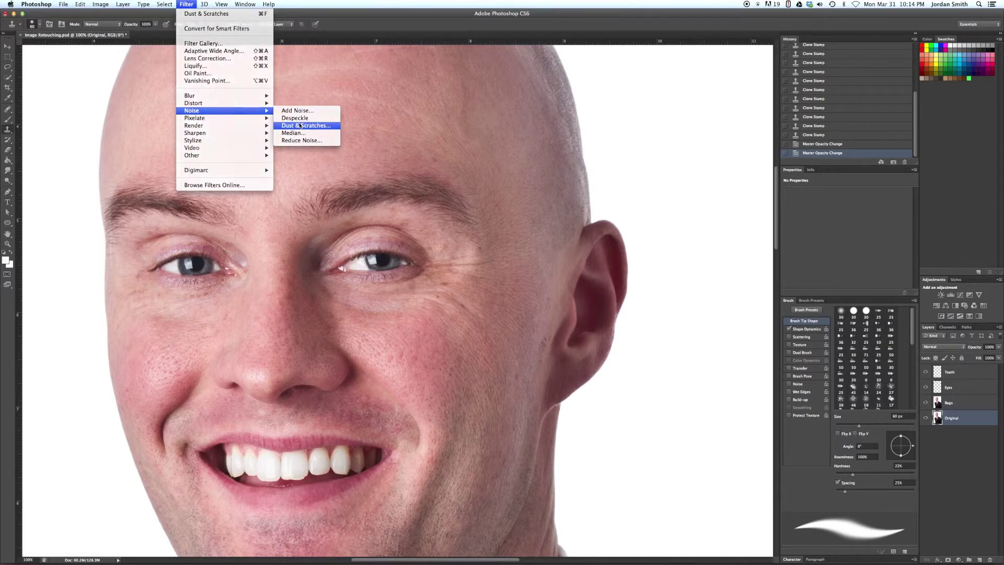
{"action": "left_click", "coordinate": [297, 125]}
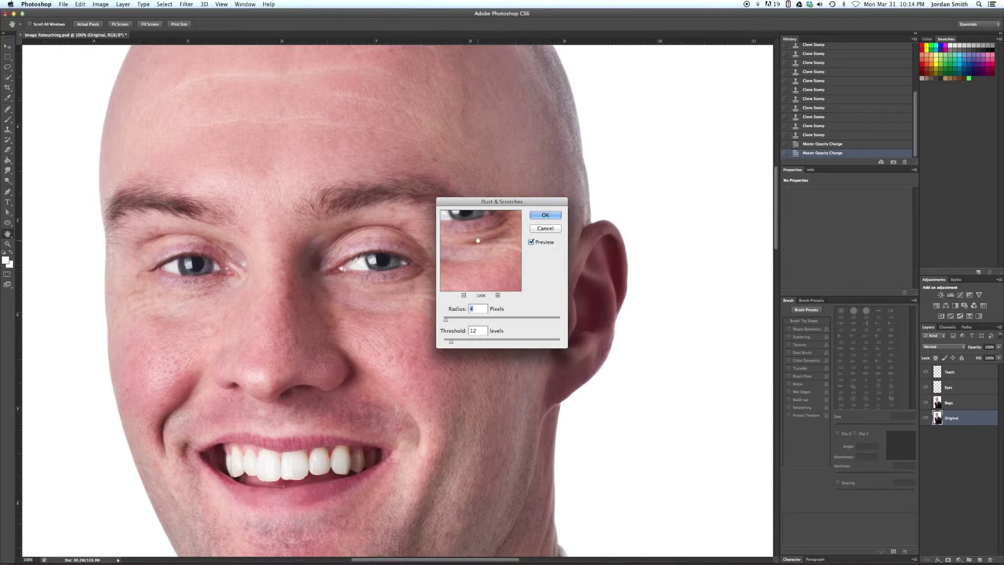
{"action": "left_click", "coordinate": [544, 215]}
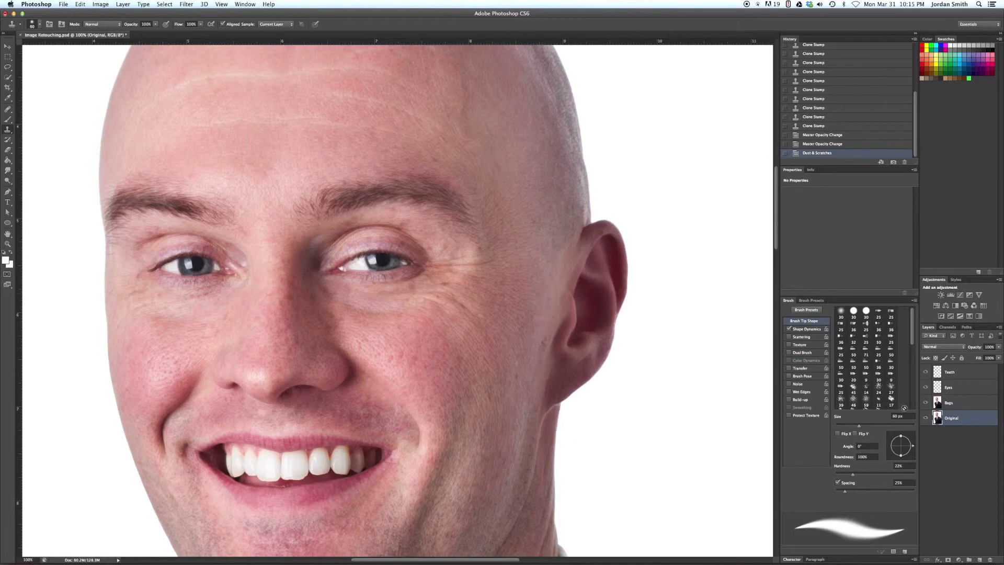
- Define the filtered image as a pattern named Smooth Face, and undo the Dust & Scratches filter
{"action": "left_click", "coordinate": [263, 435]}
{"action": "left_click", "coordinate": [80, 4]}
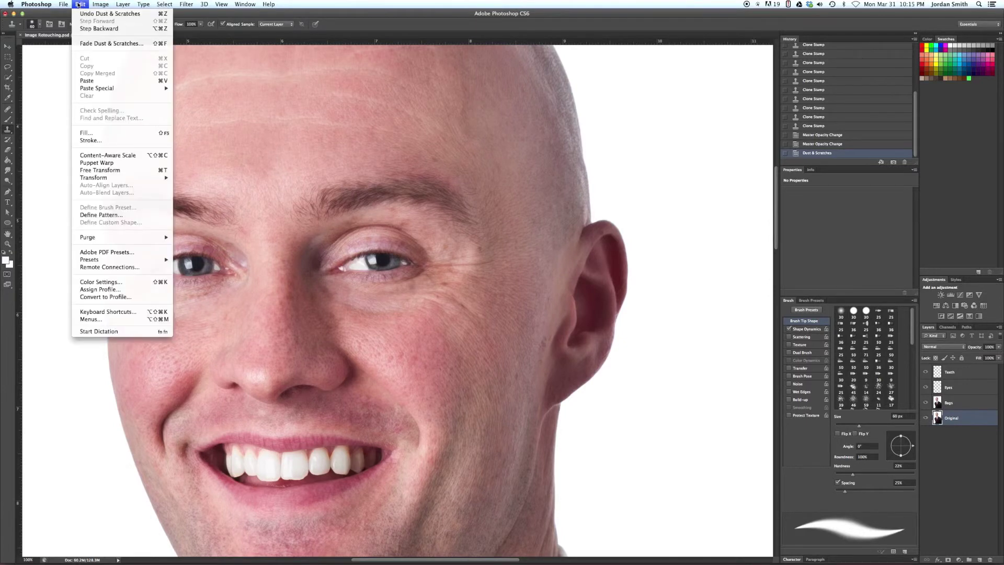
{"action": "left_click", "coordinate": [101, 214]}
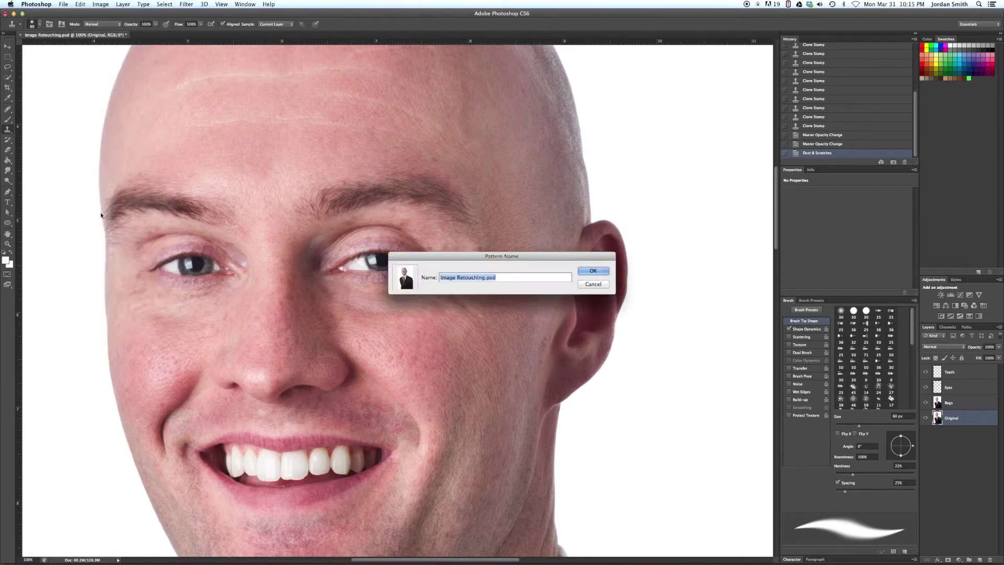
{"action": "type", "text": "Smo"}
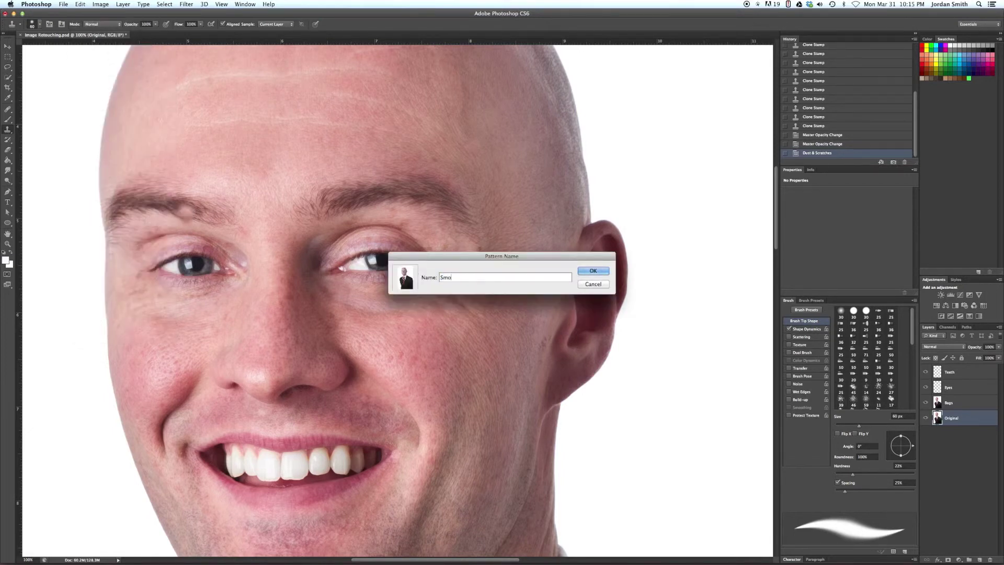
{"action": "type", "text": "oth Face"}
{"action": "left_click", "coordinate": [597, 271]}
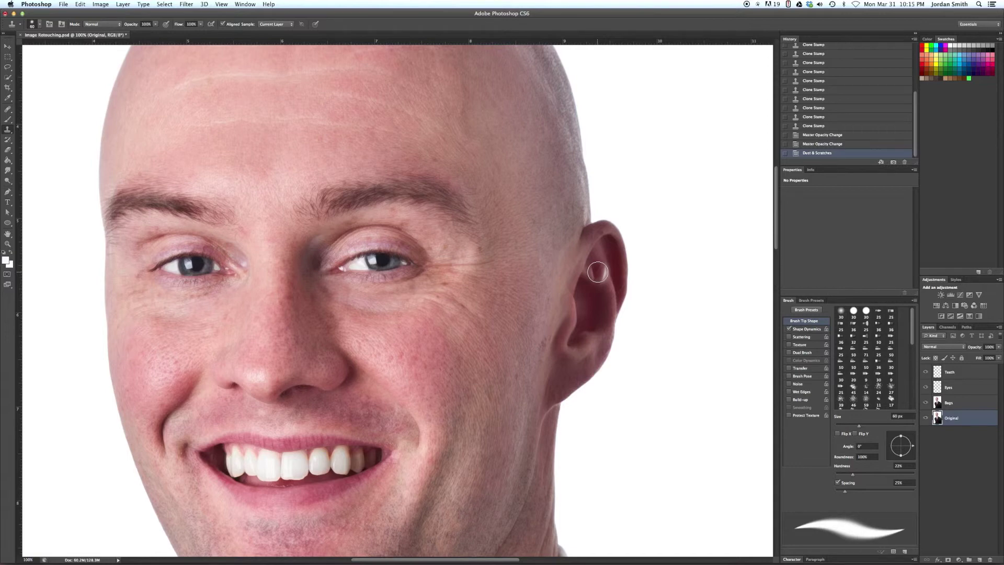
{"action": "key", "text": "super+z"}
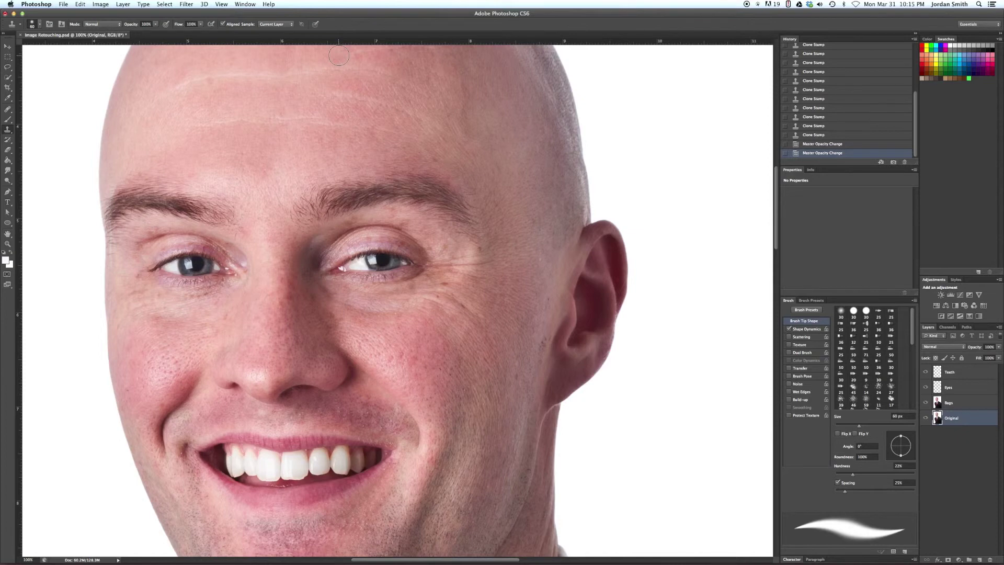
- Duplicate the Original layer and name the copy Smooth Face
{"action": "key", "text": "super+j"}
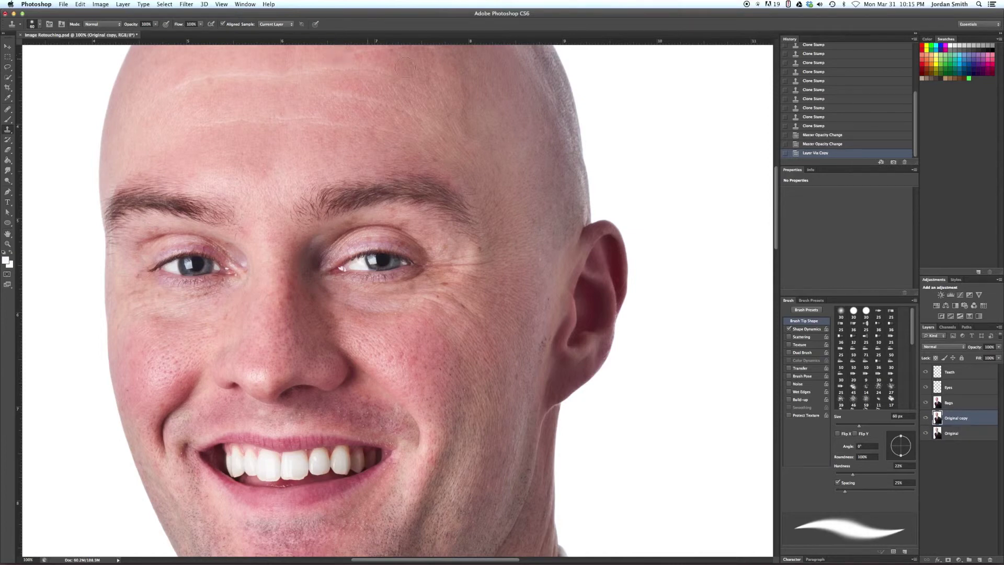
{"action": "double_click", "coordinate": [952, 418]}
{"action": "type", "text": "Smooth Face"}
{"action": "key", "text": "Return"}
- Set the Smooth Face layer's opacity to 75%
{"action": "left_click", "coordinate": [988, 347]}
{"action": "type", "text": "5"}
{"action": "type", "text": "5"}
{"action": "key", "text": "Return"}
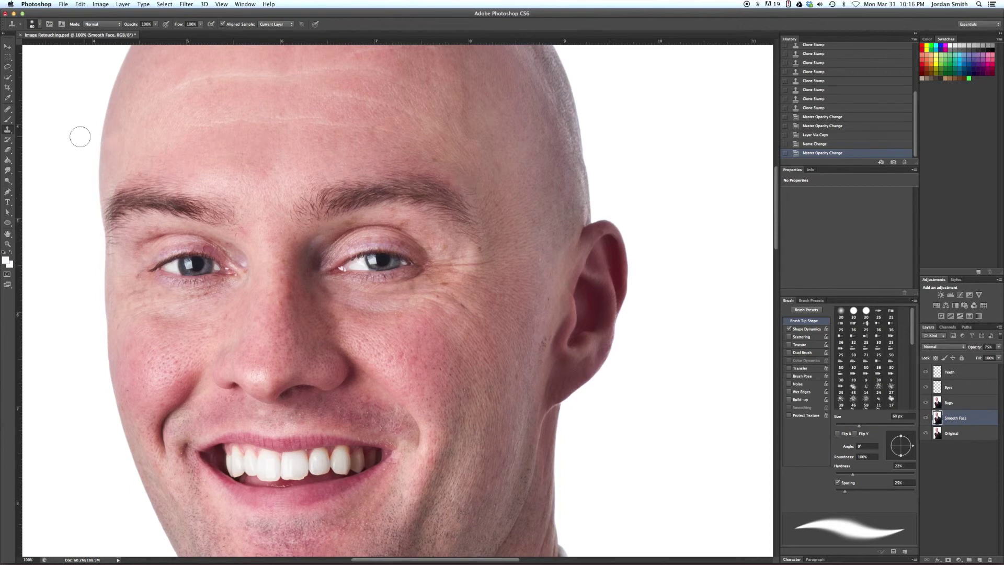
- Switch to the Healing Brush, set its source to Pattern and pick the last portrait pattern, the newly defined Smooth Face
{"action": "left_click", "coordinate": [10, 109]}
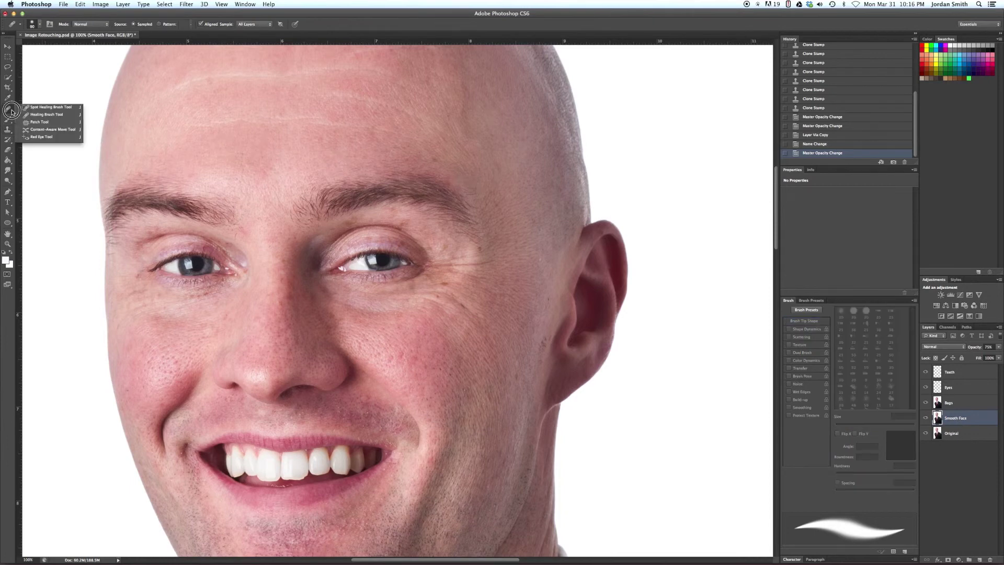
{"action": "left_click", "coordinate": [46, 114]}
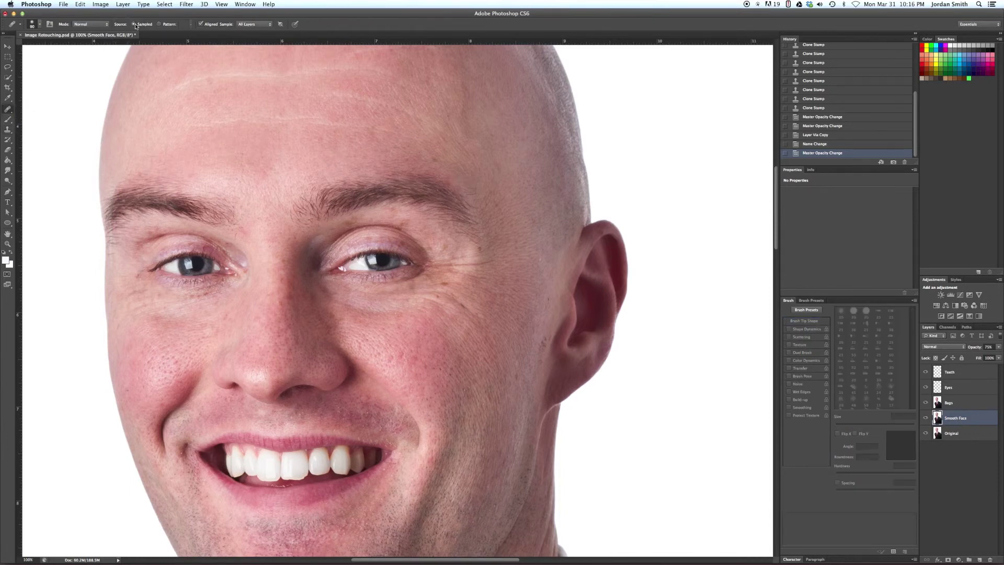
{"action": "left_click", "coordinate": [159, 25]}
{"action": "left_click", "coordinate": [190, 25]}
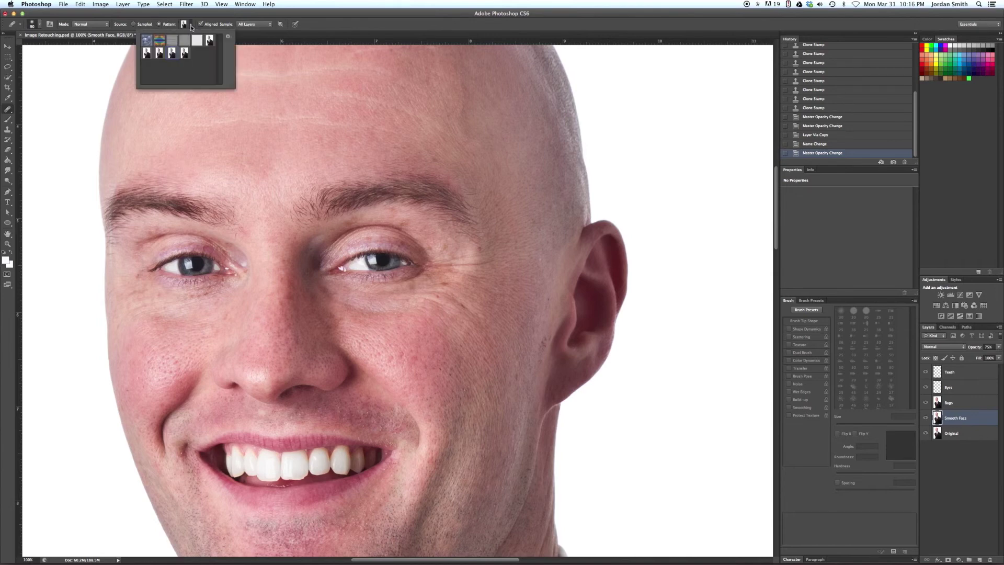
{"action": "left_click", "coordinate": [185, 53]}
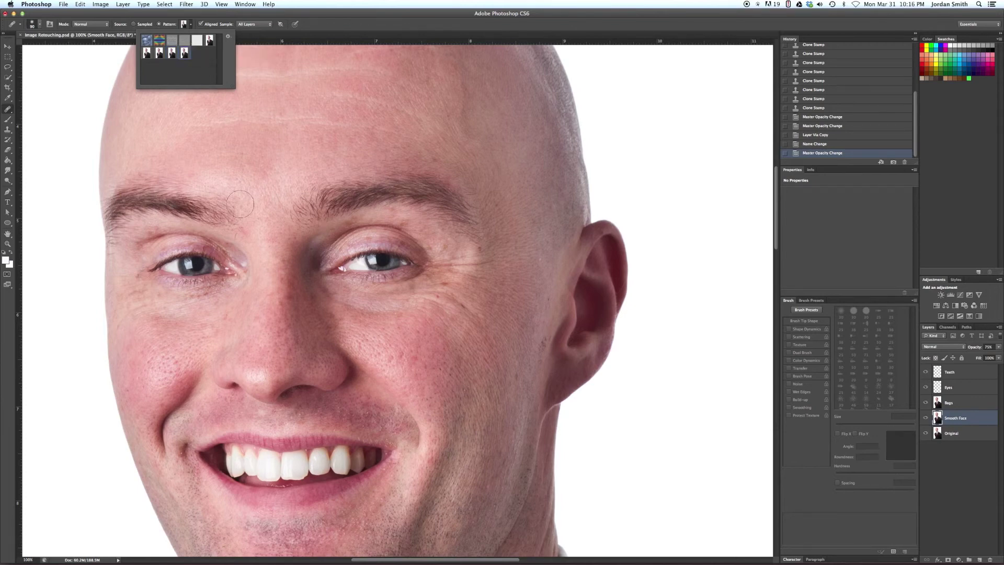
- Brush the Smooth Face pattern over the reddish cheek between the nose and the visible ear on the Smooth Face layer
{"action": "left_click", "coordinate": [364, 346]}
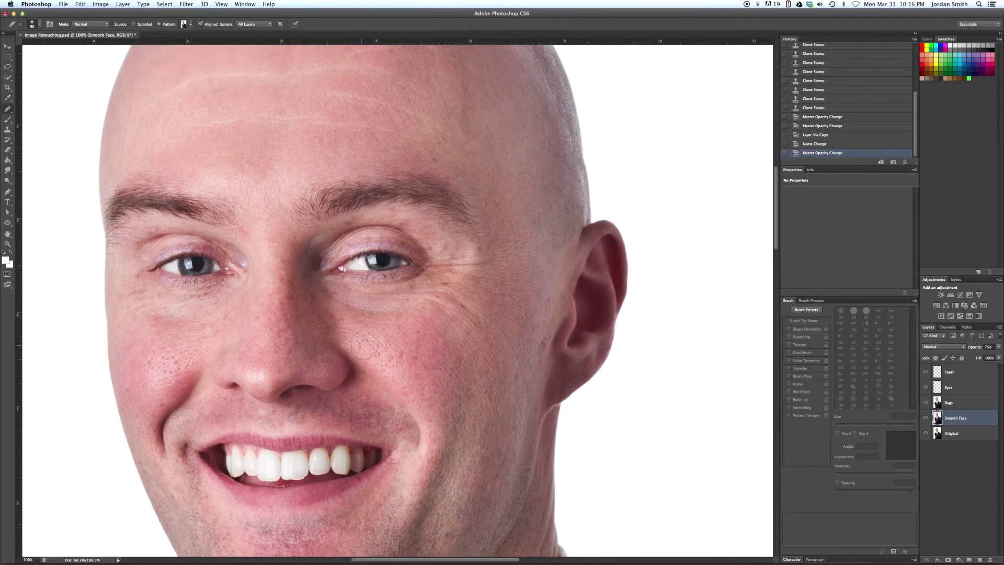
{"action": "left_click", "coordinate": [417, 354]}
{"action": "left_click", "coordinate": [373, 344]}
{"action": "left_click", "coordinate": [421, 367]}
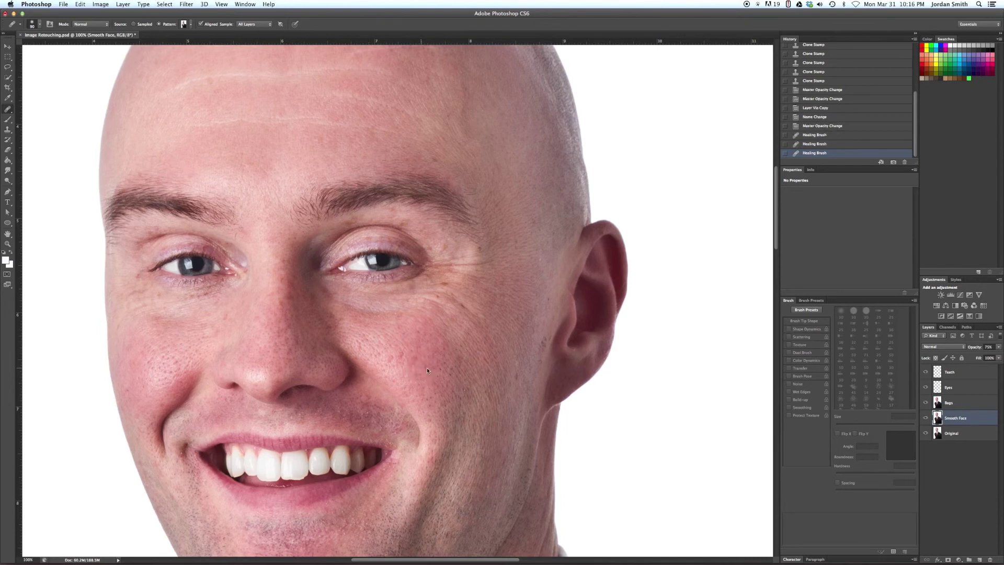
{"action": "left_click", "coordinate": [370, 353]}
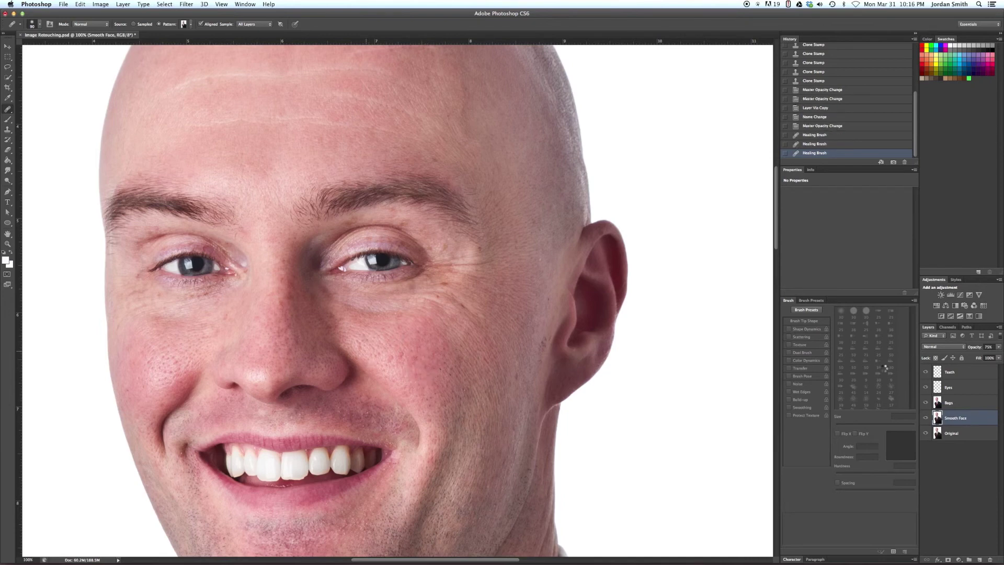
- Select the Bags layer and brush the healing pattern over the nose, the skin in front of the ear and the lower cheek
{"action": "left_click", "coordinate": [954, 407]}
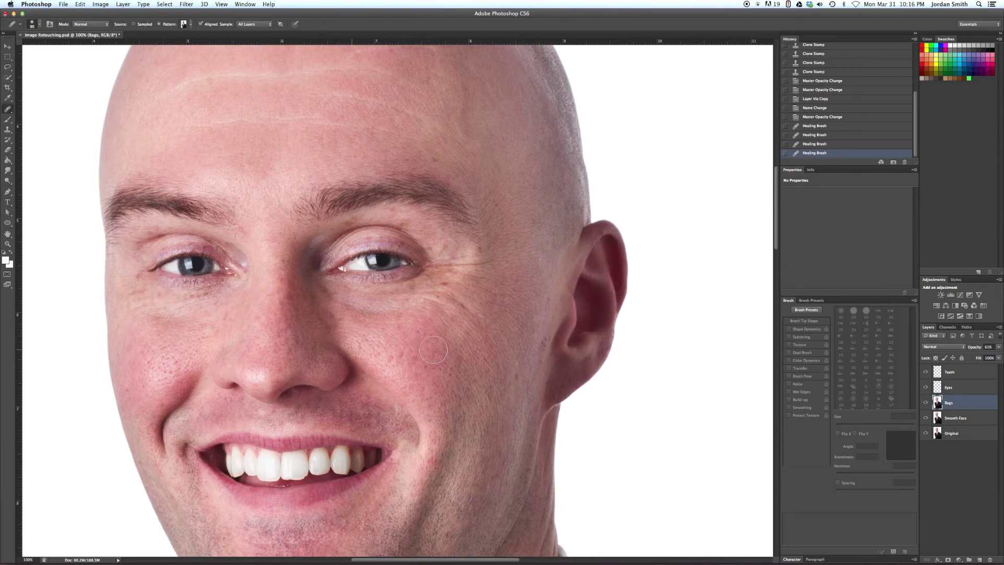
{"action": "left_click", "coordinate": [297, 346]}
{"action": "left_click", "coordinate": [297, 345]}
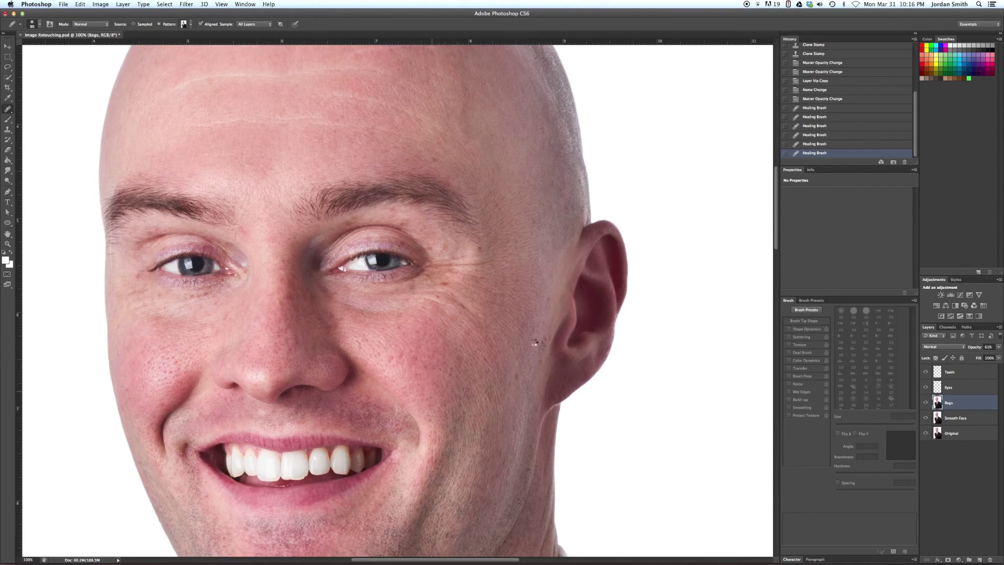
{"action": "left_click", "coordinate": [546, 334]}
{"action": "left_click", "coordinate": [498, 404]}
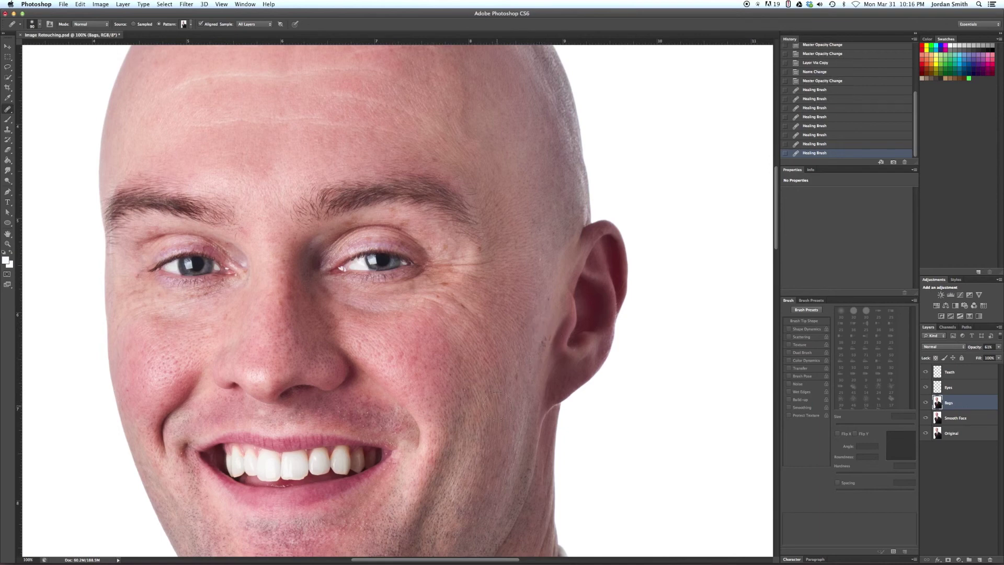
- Enlarge the healing brush to 150 px, heal the jaw below the cheek, and toggle the Bags layer's visibility to compare
{"action": "key", "text": "bracketright"}
{"action": "key", "text": "bracketright"}
{"action": "key", "text": "bracketright"}
{"action": "left_click", "coordinate": [460, 500]}
{"action": "left_click", "coordinate": [925, 403]}
{"action": "left_click", "coordinate": [926, 404]}
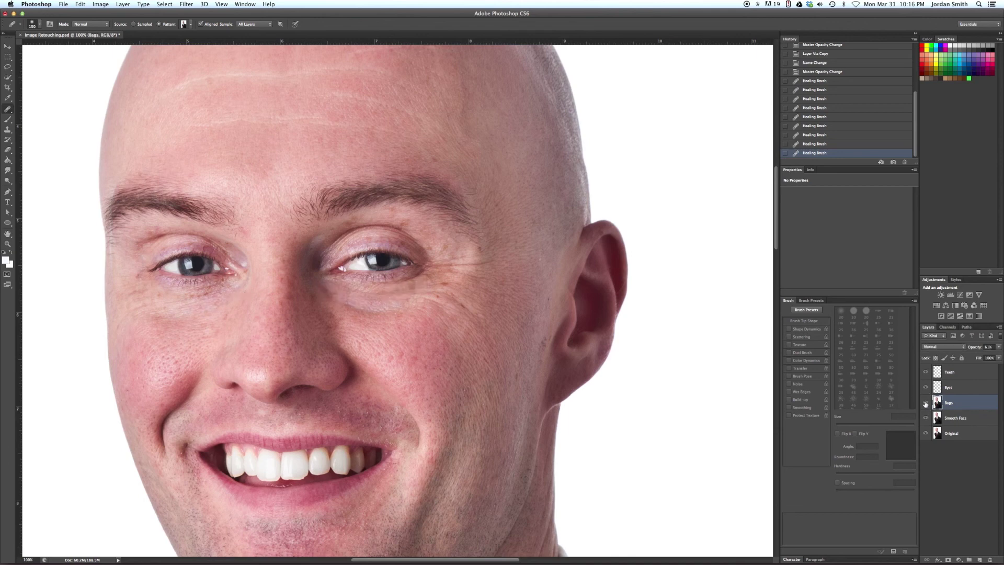